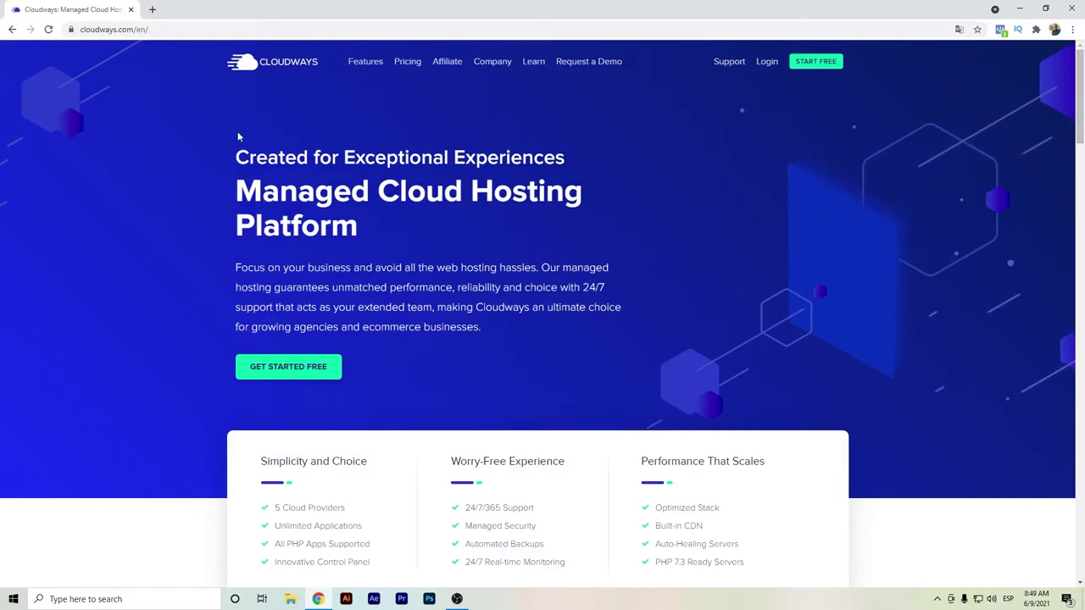
- Open the Cloudways hosting pricing page and show the Vultr hosting plans
{"action": "left_click", "coordinate": [408, 68]}
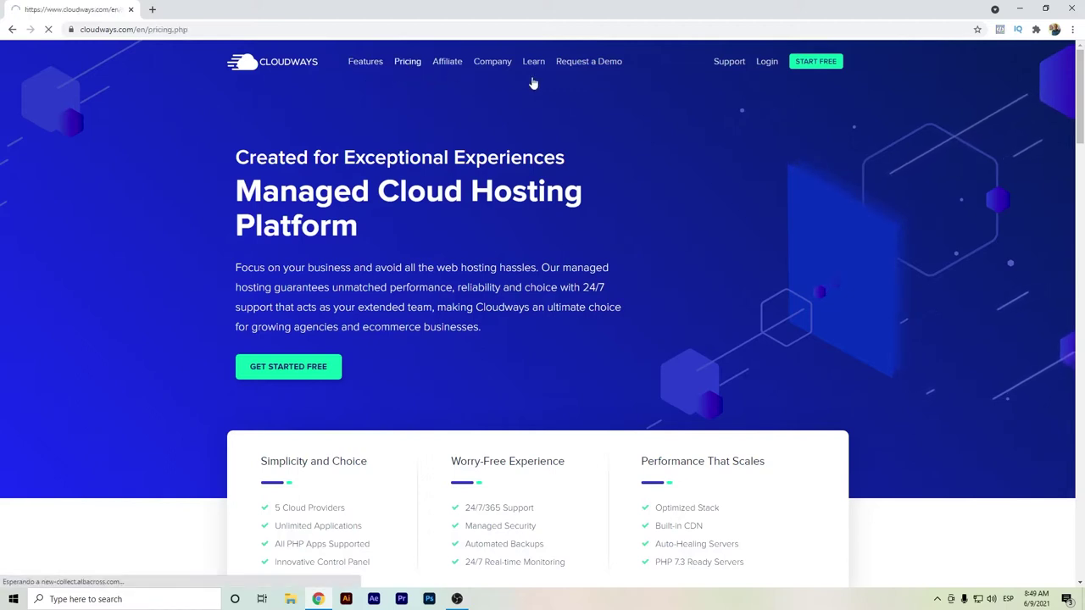
{"action": "scroll", "coordinate": [336, 381], "scroll_direction": "down", "scroll_amount": 3}
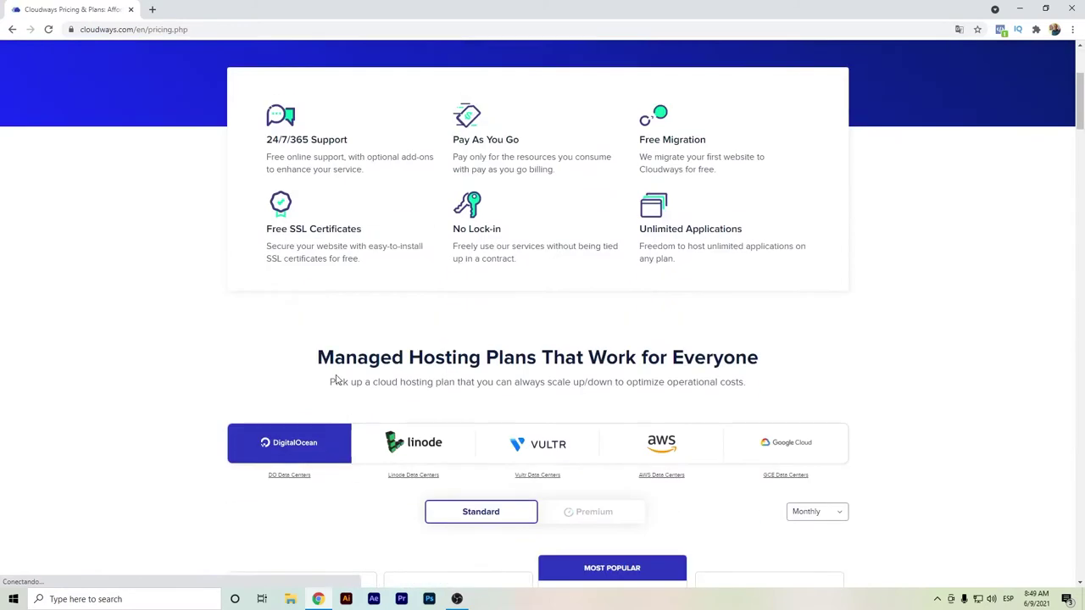
{"action": "scroll", "coordinate": [337, 380], "scroll_direction": "down", "scroll_amount": 1}
{"action": "scroll", "coordinate": [337, 379], "scroll_direction": "down", "scroll_amount": 1}
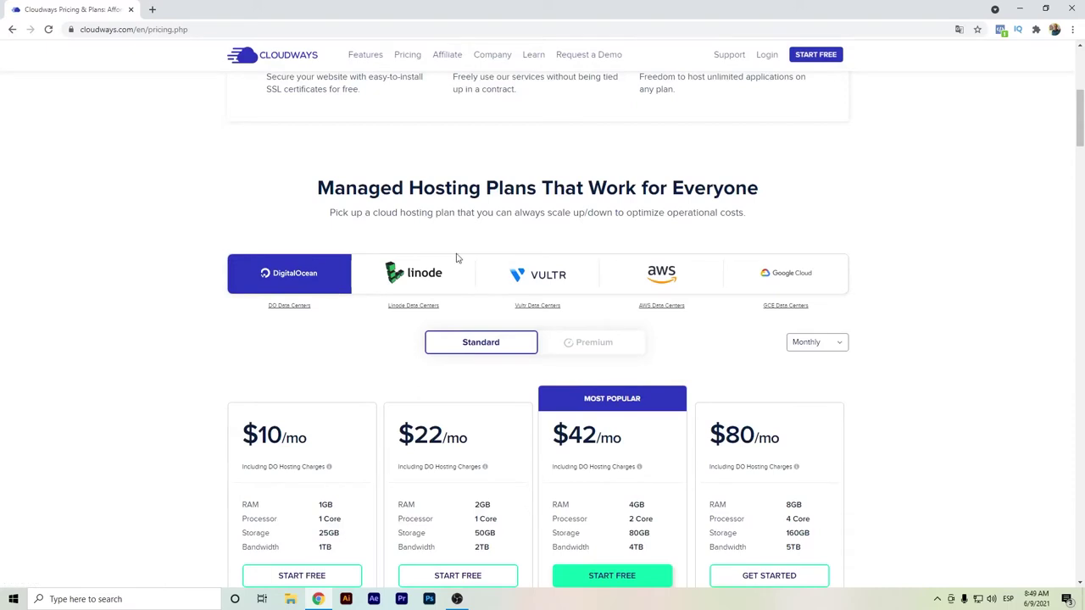
{"action": "left_click", "coordinate": [553, 286]}
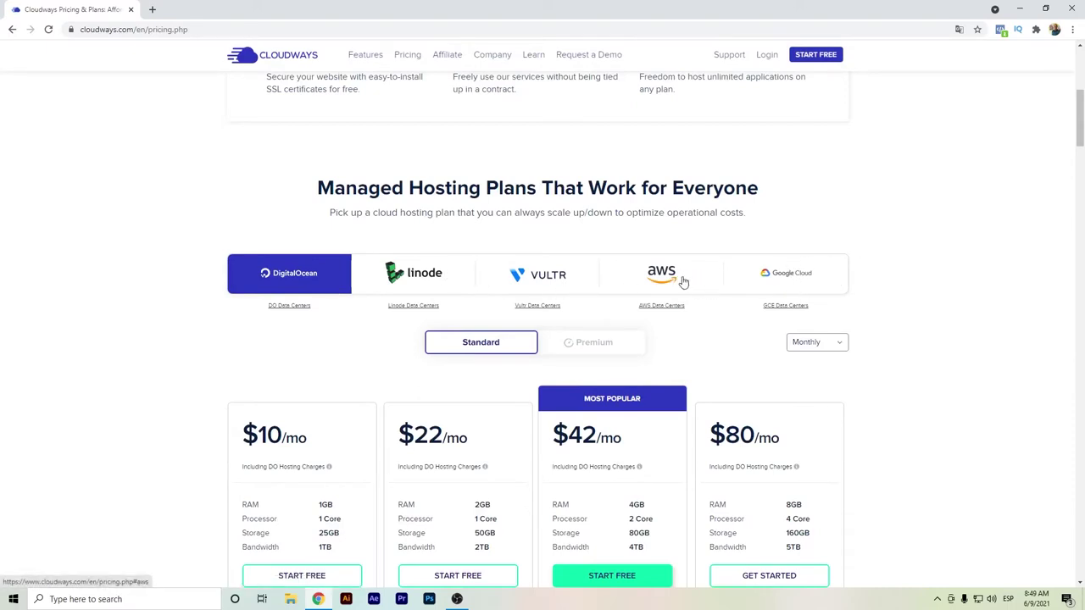
- Show Vultr High Frequency plan prices, from $13/mo for 1GB to $100/mo for 8GB
{"action": "scroll", "coordinate": [594, 254], "scroll_direction": "down", "scroll_amount": 1}
{"action": "left_click", "coordinate": [529, 220]}
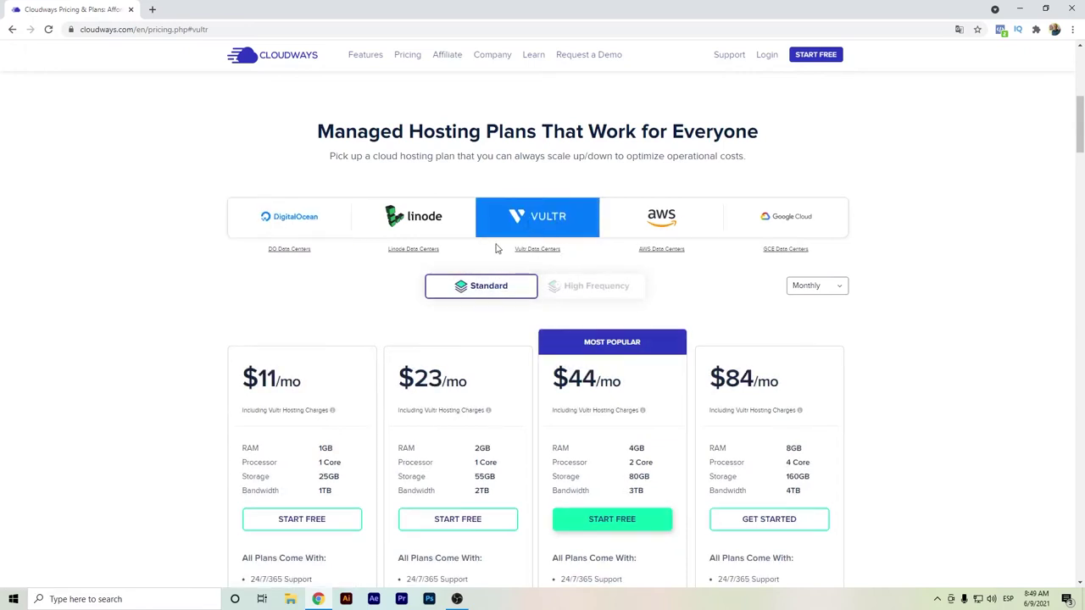
{"action": "scroll", "coordinate": [490, 246], "scroll_direction": "down", "scroll_amount": 2}
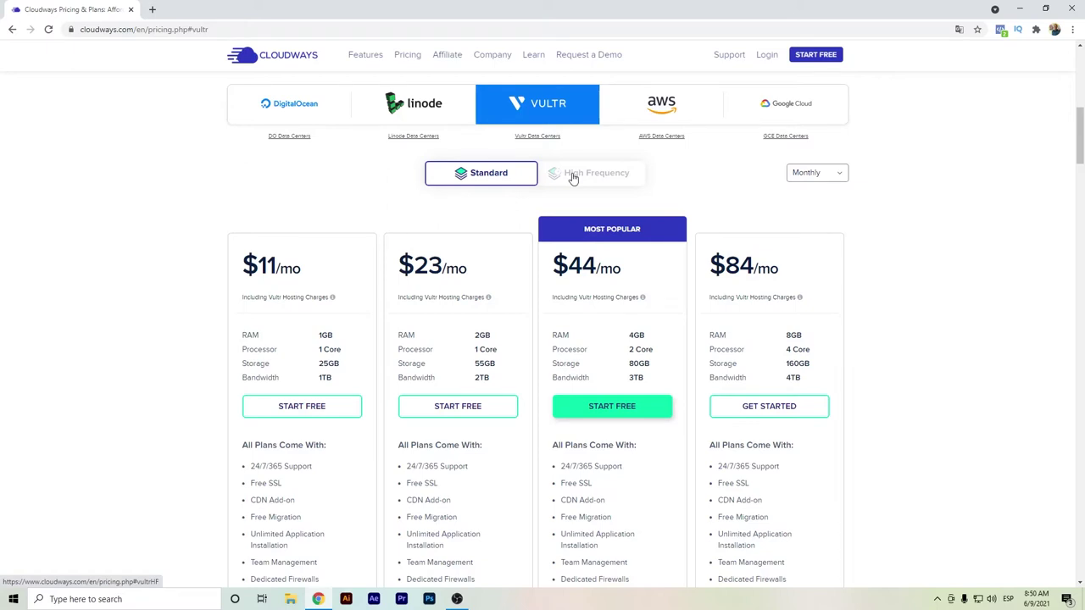
{"action": "left_click", "coordinate": [573, 177]}
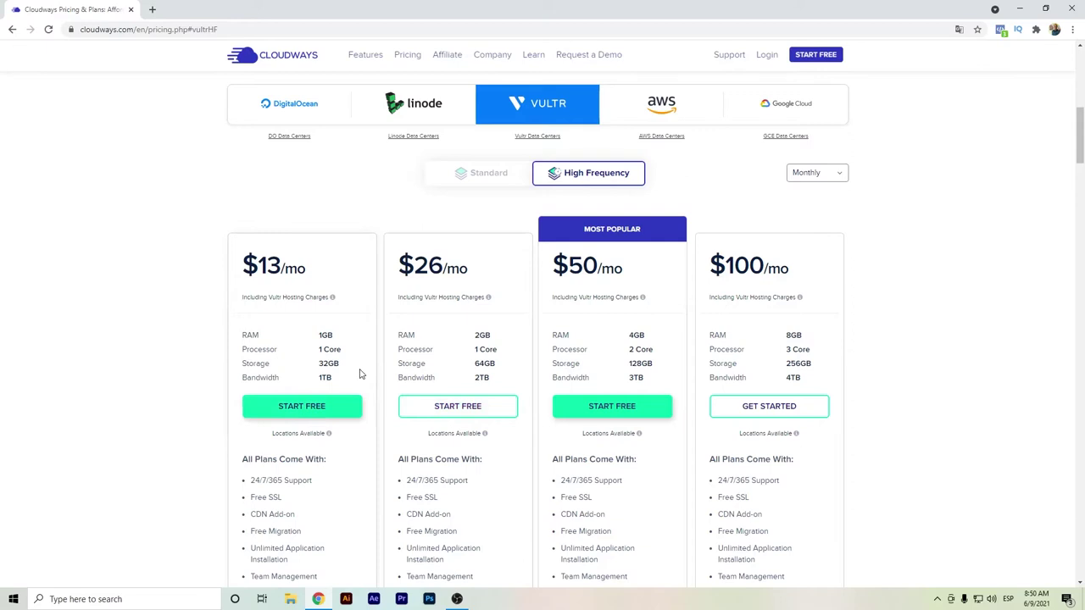
{"action": "scroll", "coordinate": [365, 366], "scroll_direction": "down", "scroll_amount": 1}
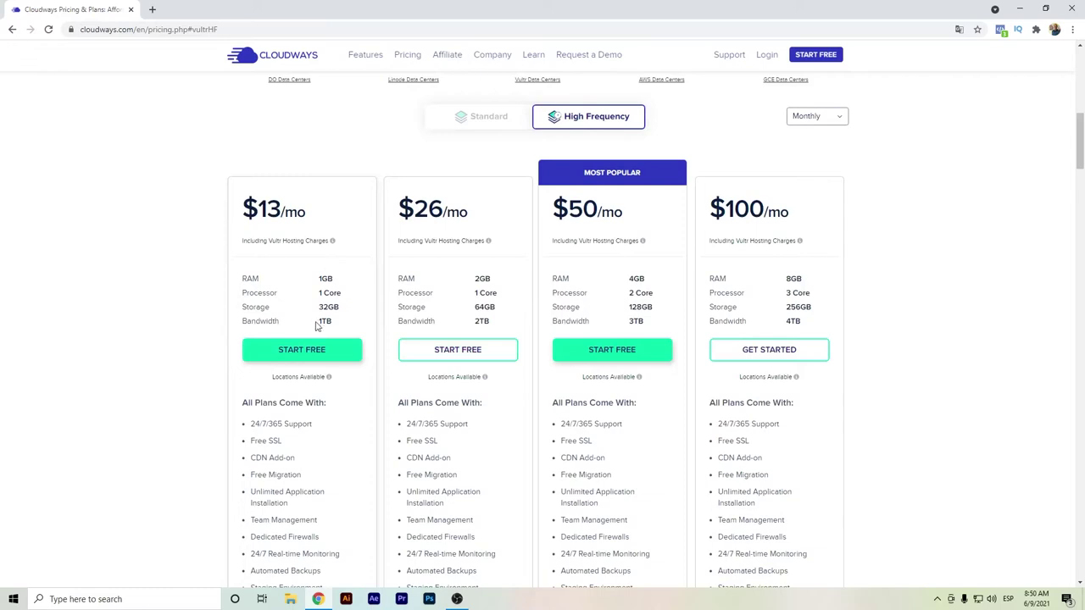
- Enter the first name and choose Blogger, Website Performance/Speed and a $0 - $50 budget, then submit
{"action": "left_click", "coordinate": [323, 351]}
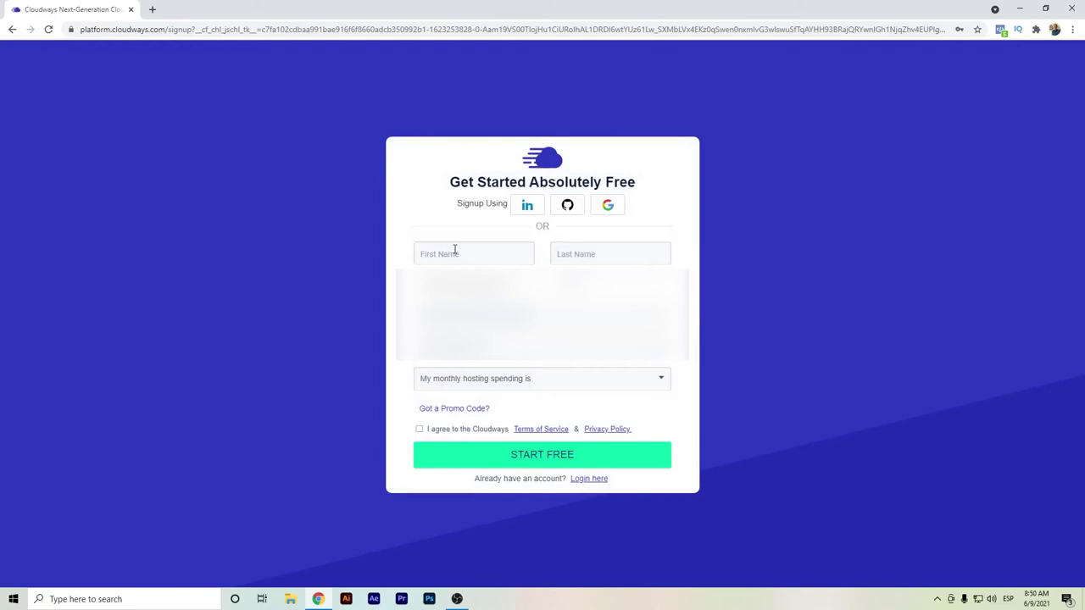
{"action": "left_click", "coordinate": [454, 249]}
{"action": "type", "text": "Carlos"}
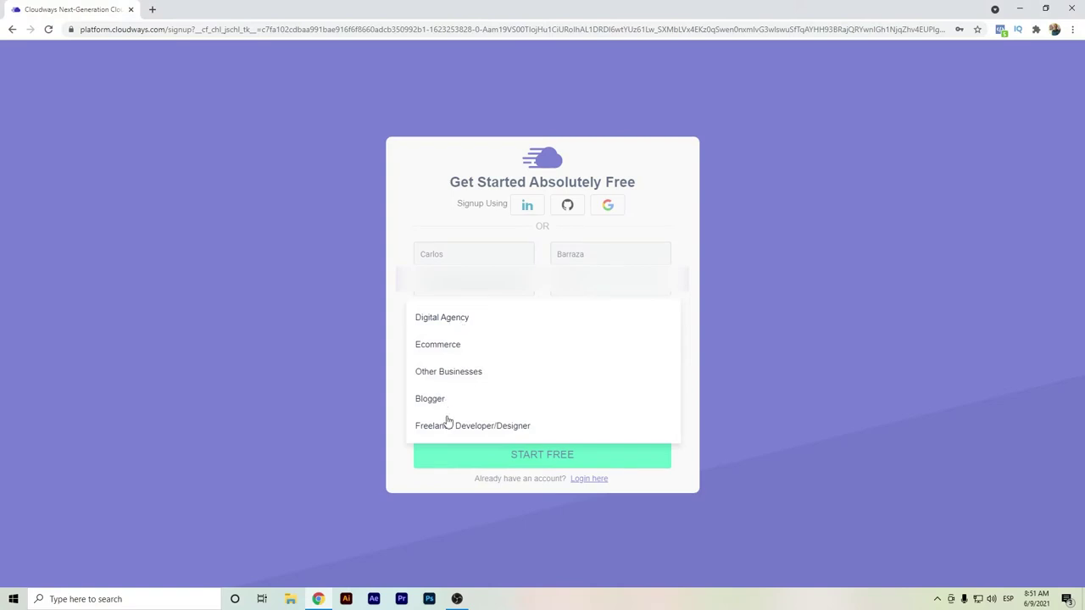
{"action": "left_click", "coordinate": [445, 400]}
{"action": "left_click", "coordinate": [458, 348]}
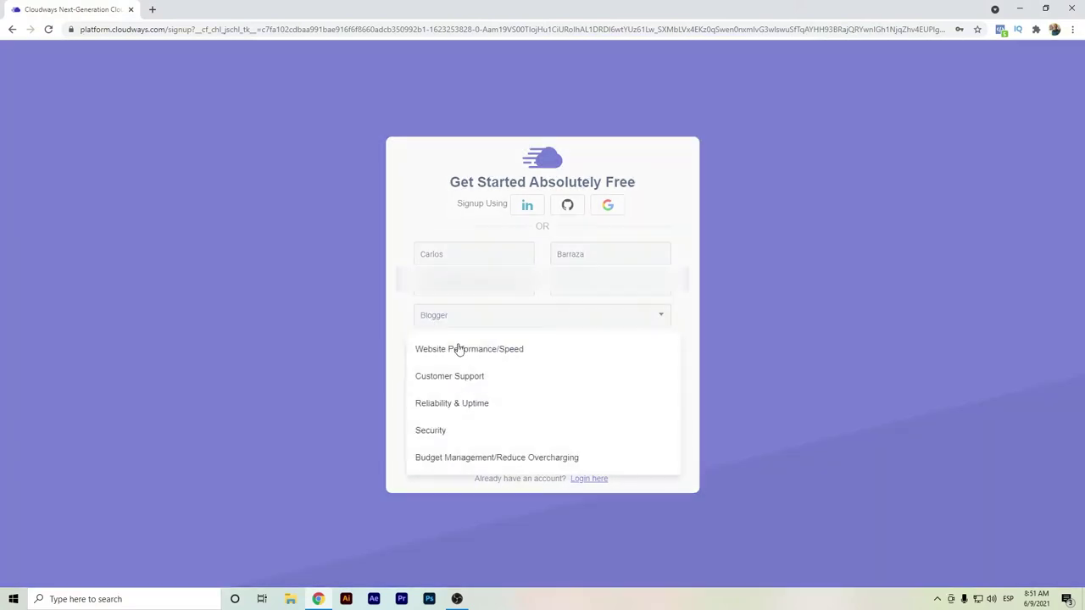
{"action": "left_click", "coordinate": [502, 354]}
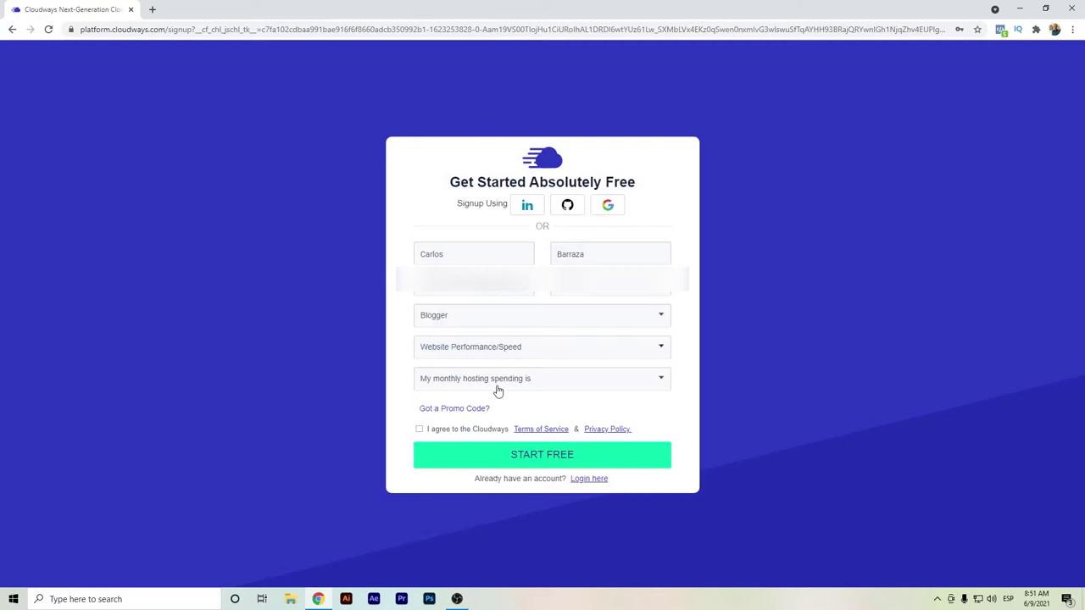
{"action": "left_click", "coordinate": [497, 387]}
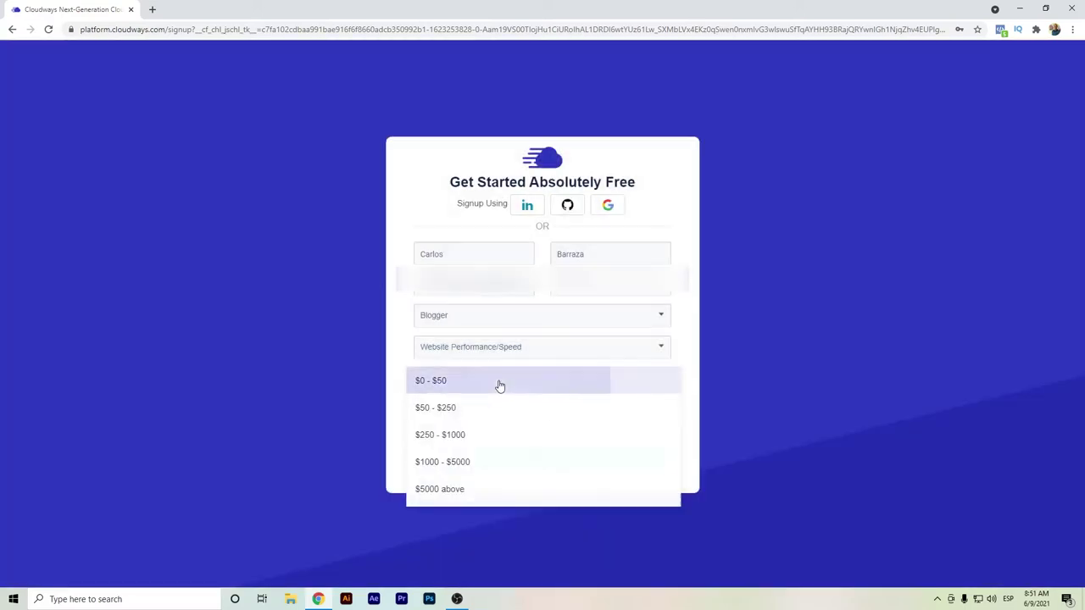
{"action": "left_click", "coordinate": [498, 381]}
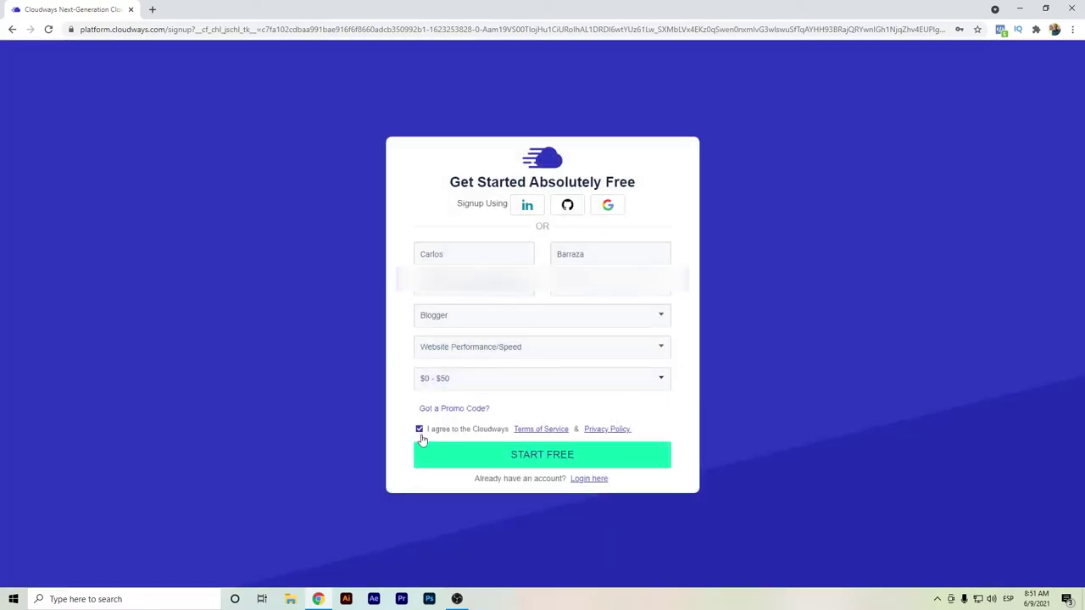
{"action": "left_click", "coordinate": [506, 454]}
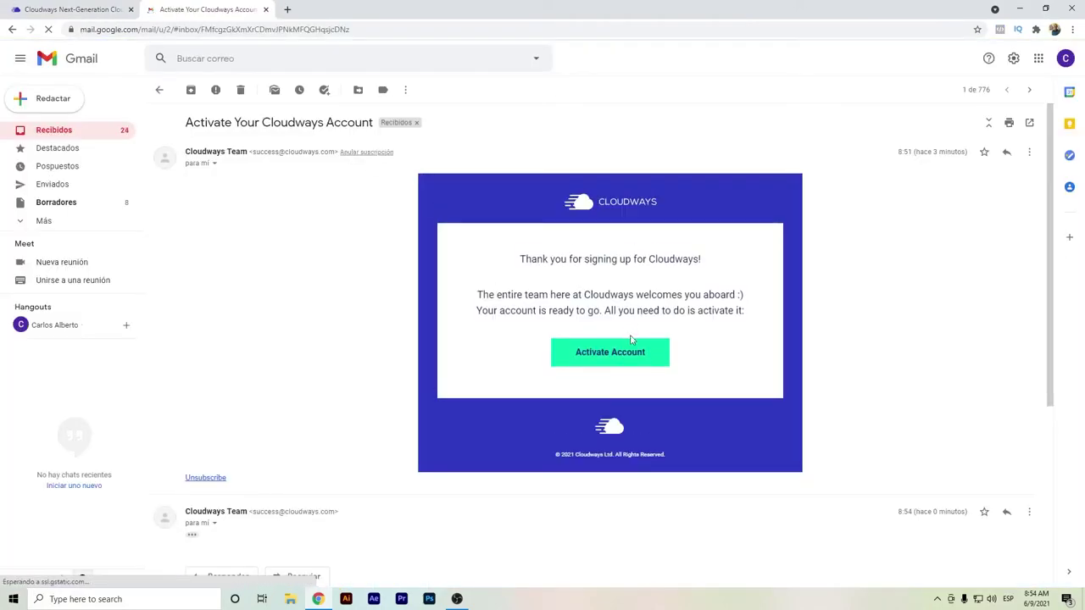
- Use the Activate Account button in the Activate Your Cloudways Account email
{"action": "left_click", "coordinate": [624, 356]}
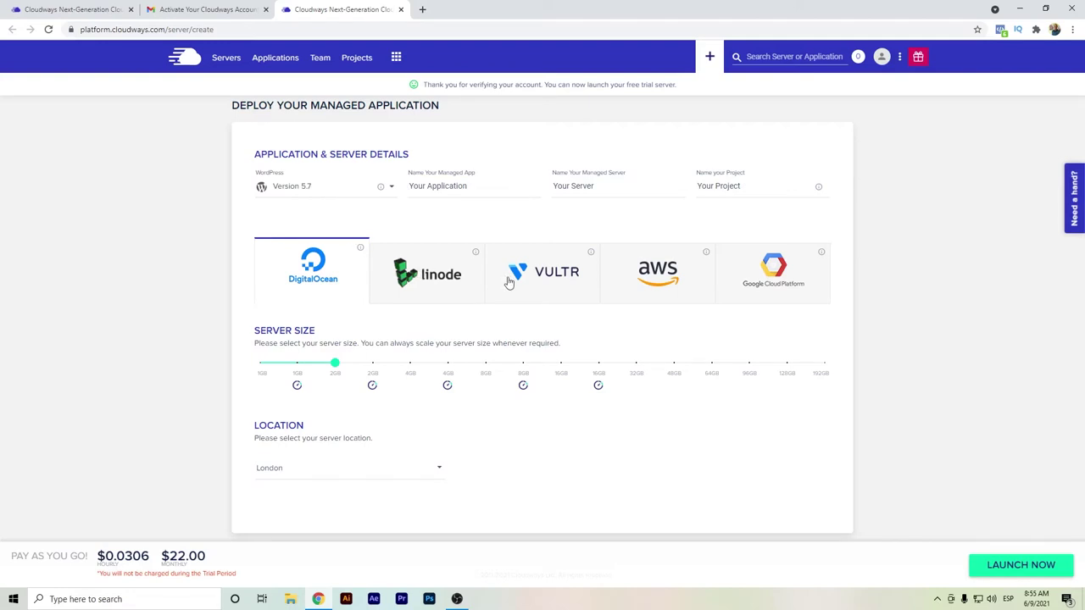
- Replace the placeholders with app Video, server Video Server and project Youtube, then nudge the server size down
{"action": "left_click_drag", "start_coordinate": [473, 185], "coordinate": [395, 188]}
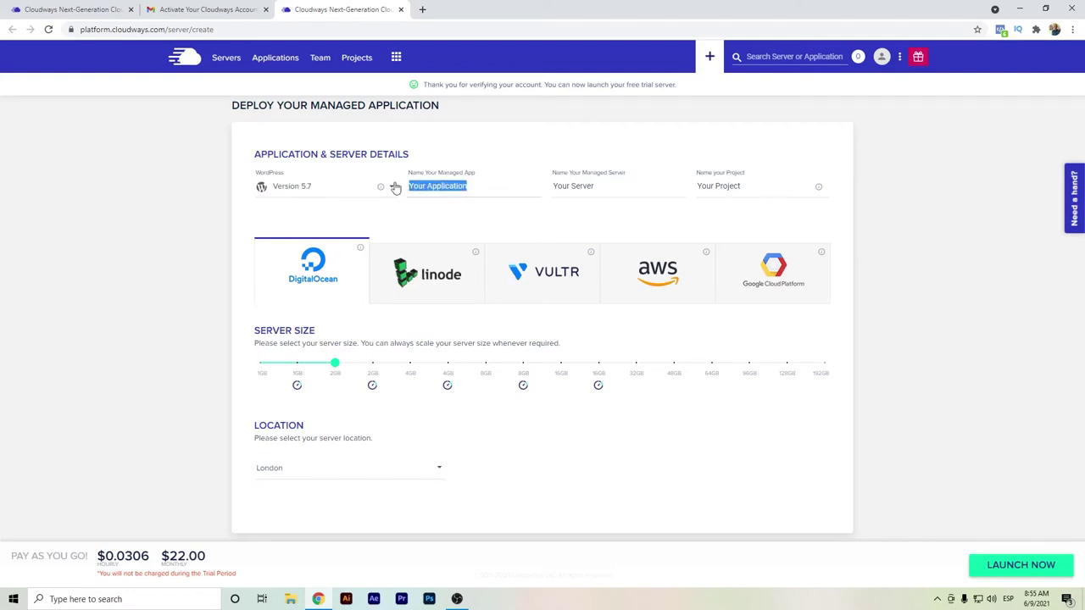
{"action": "type", "text": "Video"}
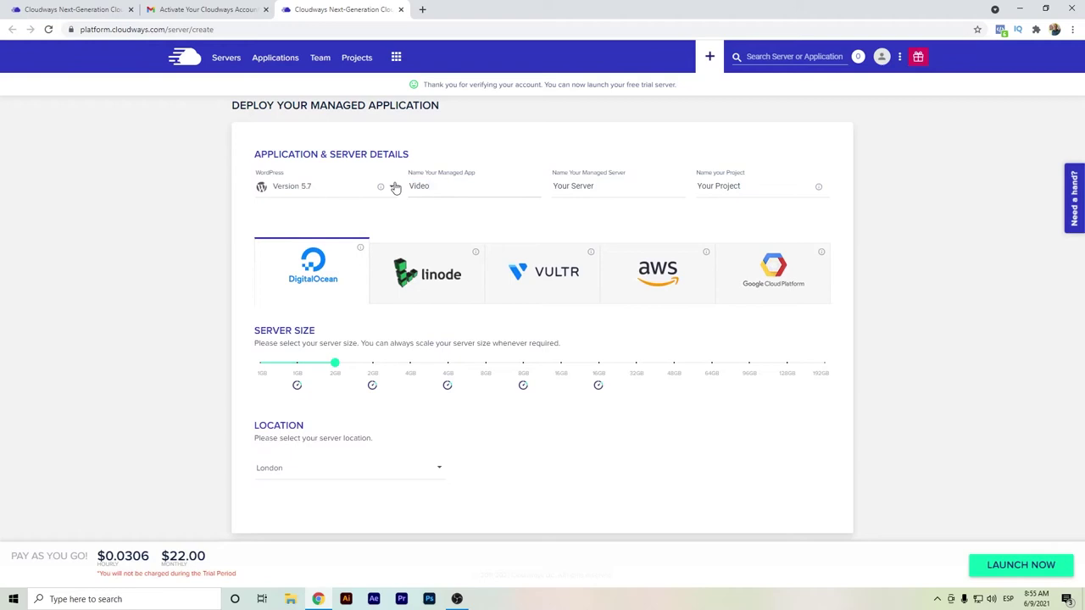
{"action": "left_click_drag", "start_coordinate": [596, 198], "coordinate": [529, 188]}
{"action": "type", "text": "Video S"}
{"action": "left_click_drag", "start_coordinate": [740, 182], "coordinate": [681, 180]}
{"action": "type", "text": "Y"}
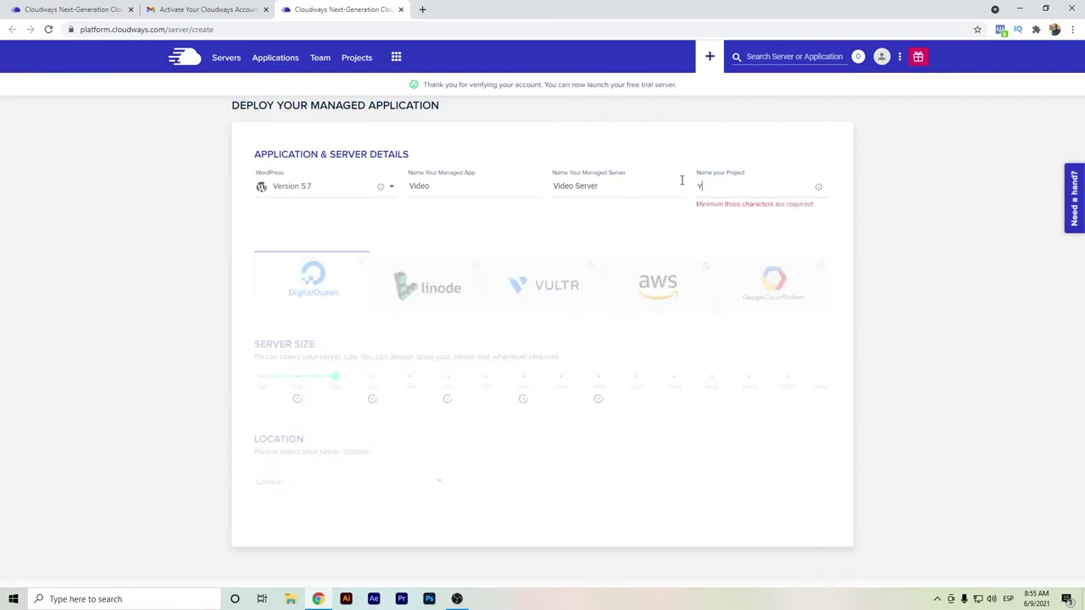
{"action": "type", "text": "outube"}
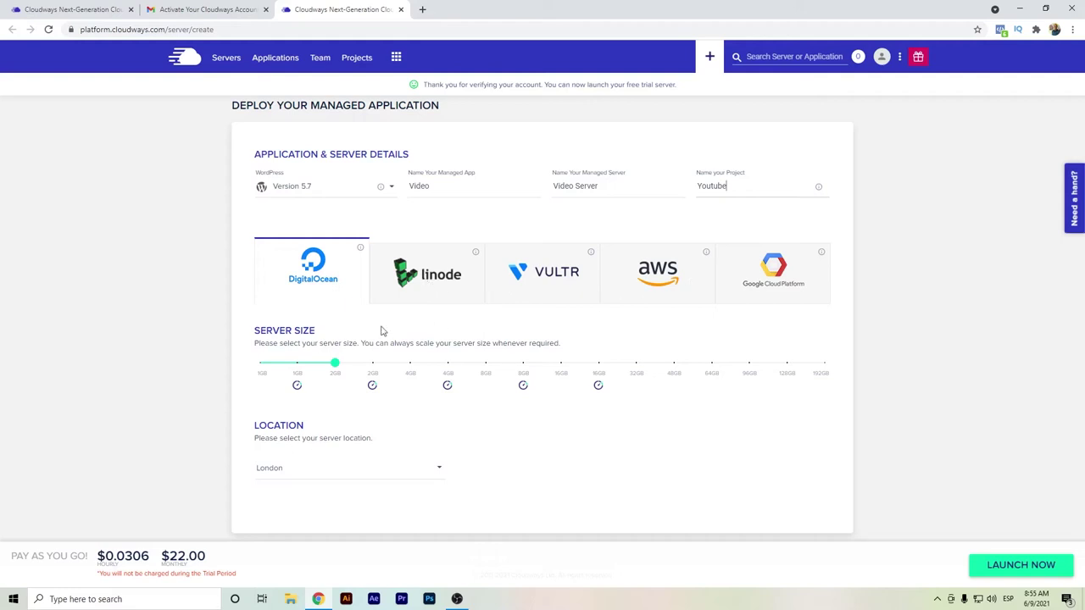
{"action": "left_click_drag", "start_coordinate": [330, 362], "coordinate": [303, 373]}
- Pick Vultr High Frequency servers and move the size slider between 1GB and 2GB
{"action": "left_click", "coordinate": [562, 284]}
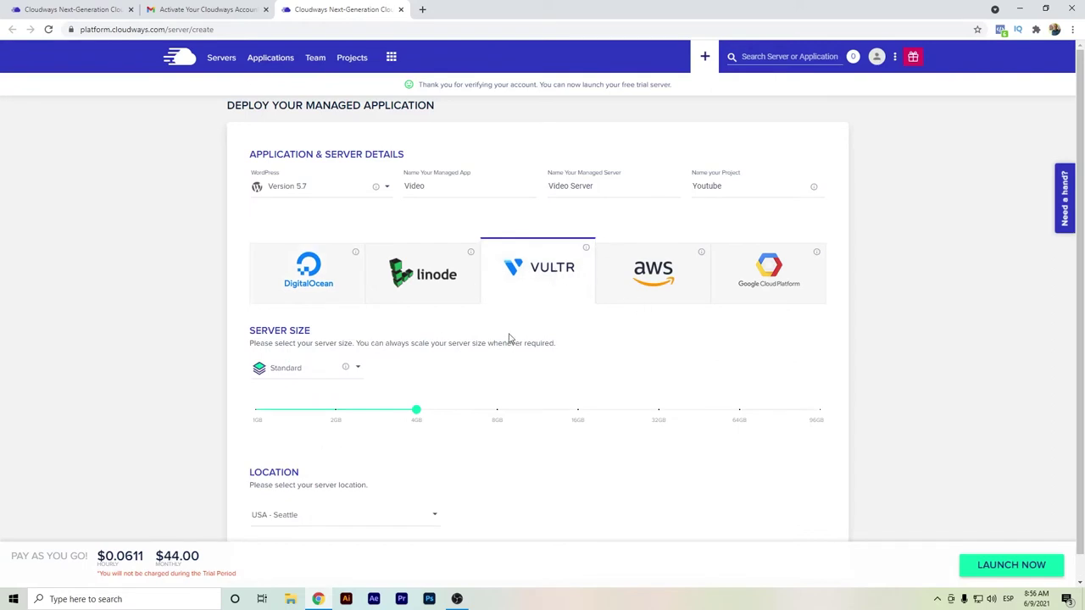
{"action": "left_click", "coordinate": [360, 370]}
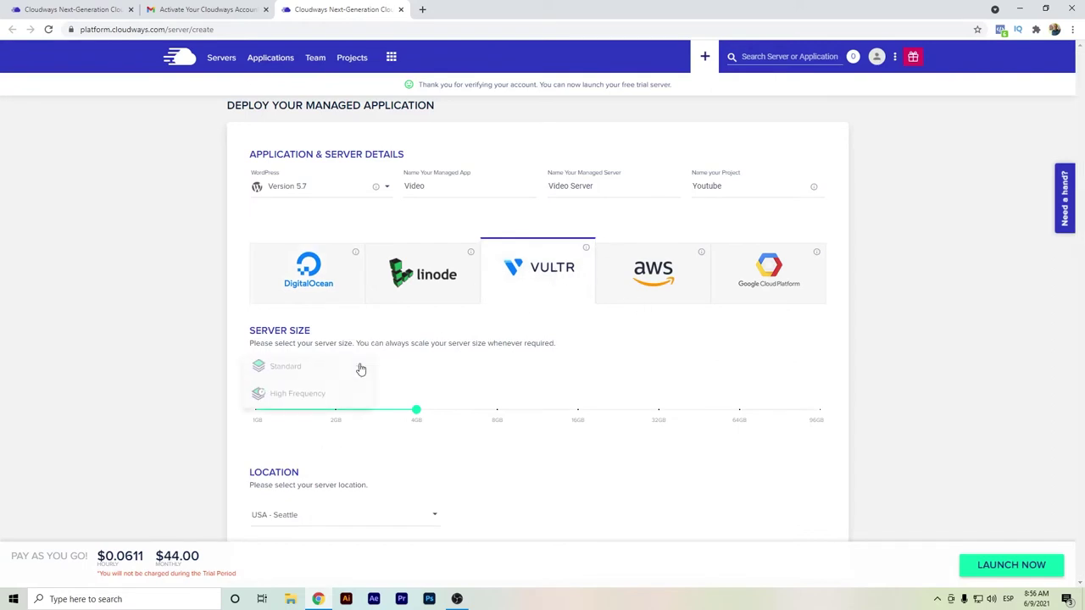
{"action": "left_click", "coordinate": [304, 395]}
{"action": "mouse_move", "coordinate": [443, 410]}
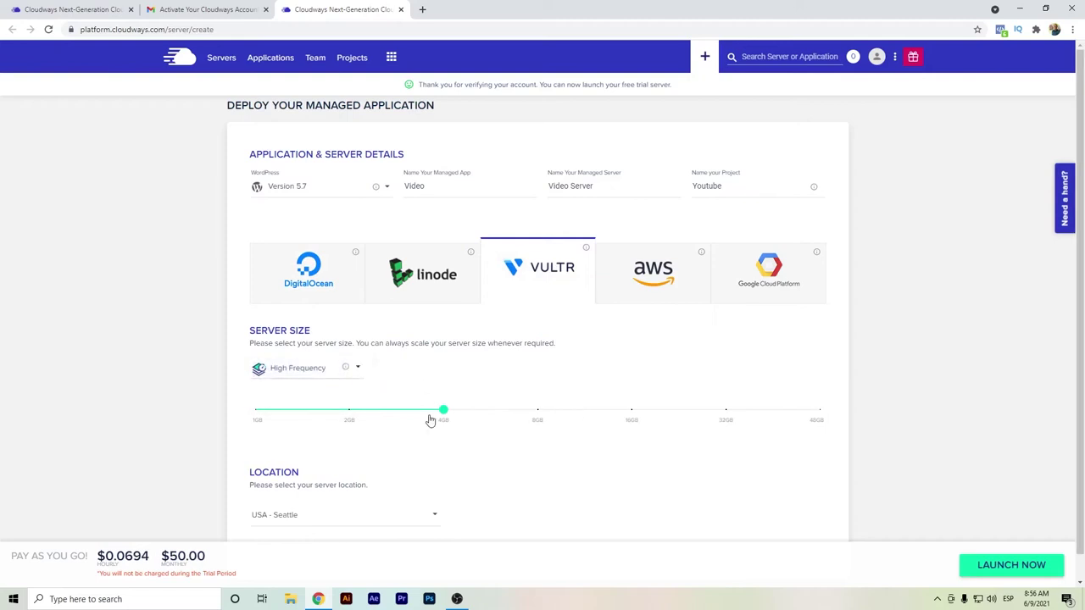
{"action": "left_click_drag", "start_coordinate": [444, 416], "coordinate": [256, 425]}
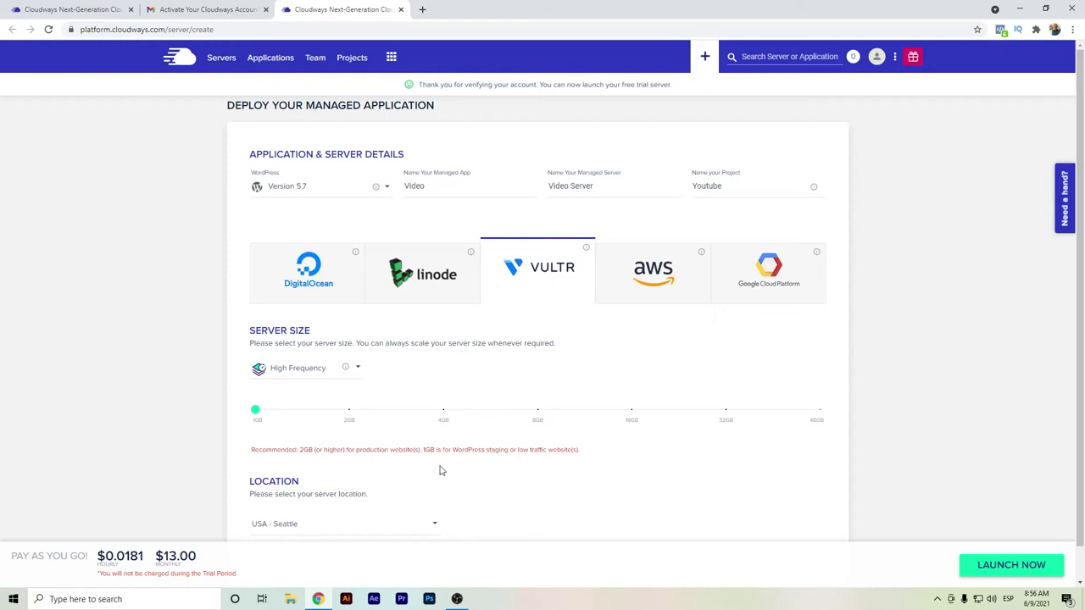
{"action": "mouse_move", "coordinate": [256, 411]}
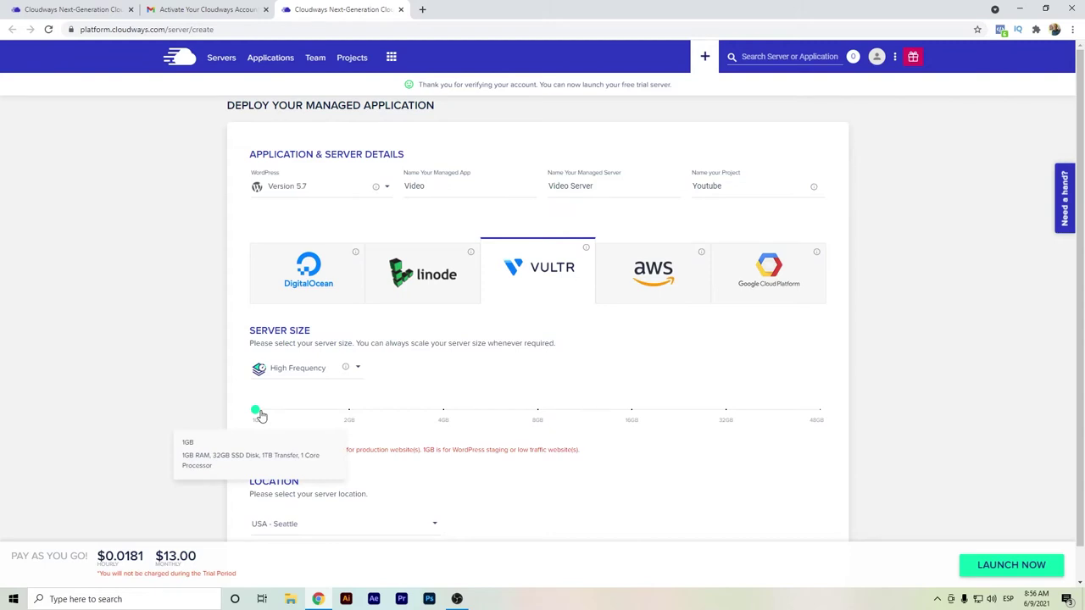
{"action": "left_click_drag", "start_coordinate": [260, 414], "coordinate": [350, 411]}
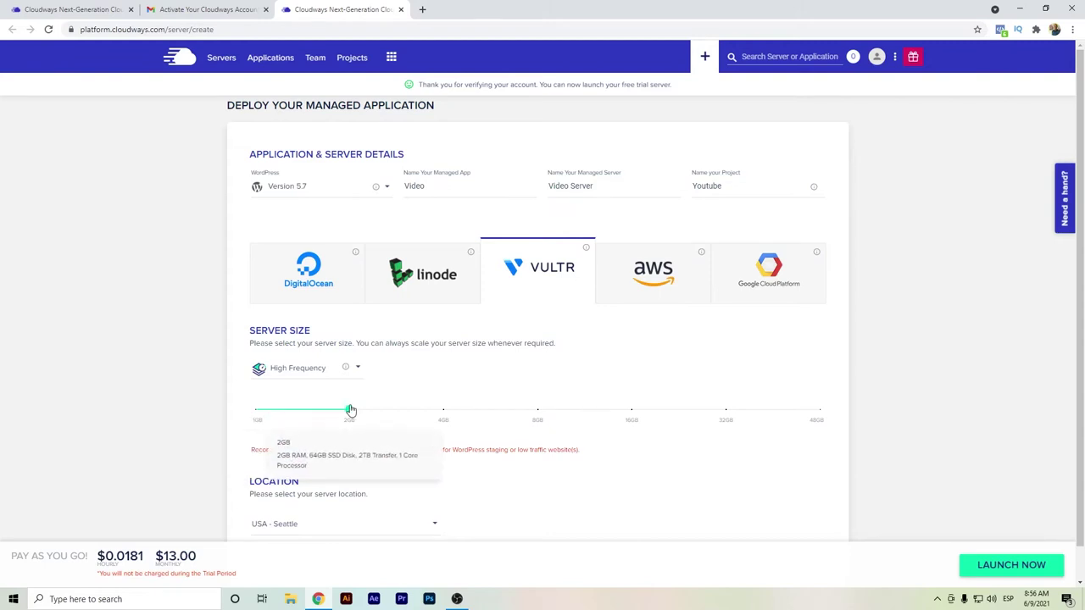
{"action": "mouse_move", "coordinate": [351, 412]}
{"action": "left_mouse_down"}
{"action": "mouse_move", "coordinate": [829, 424]}
{"action": "mouse_move", "coordinate": [254, 424]}
{"action": "left_mouse_up"}
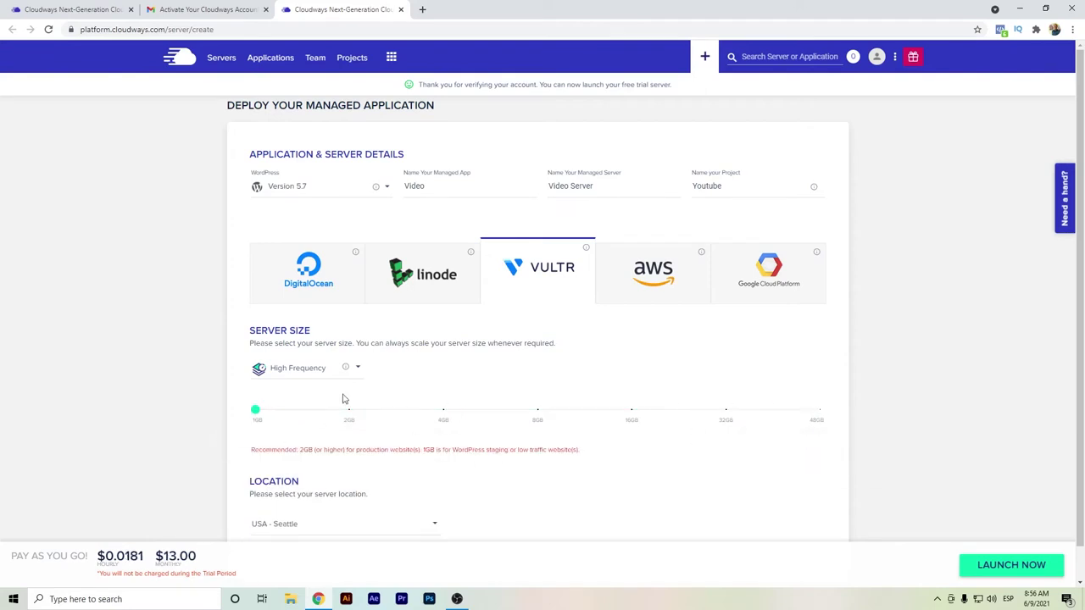
{"action": "scroll", "coordinate": [344, 398], "scroll_direction": "down", "scroll_amount": 1}
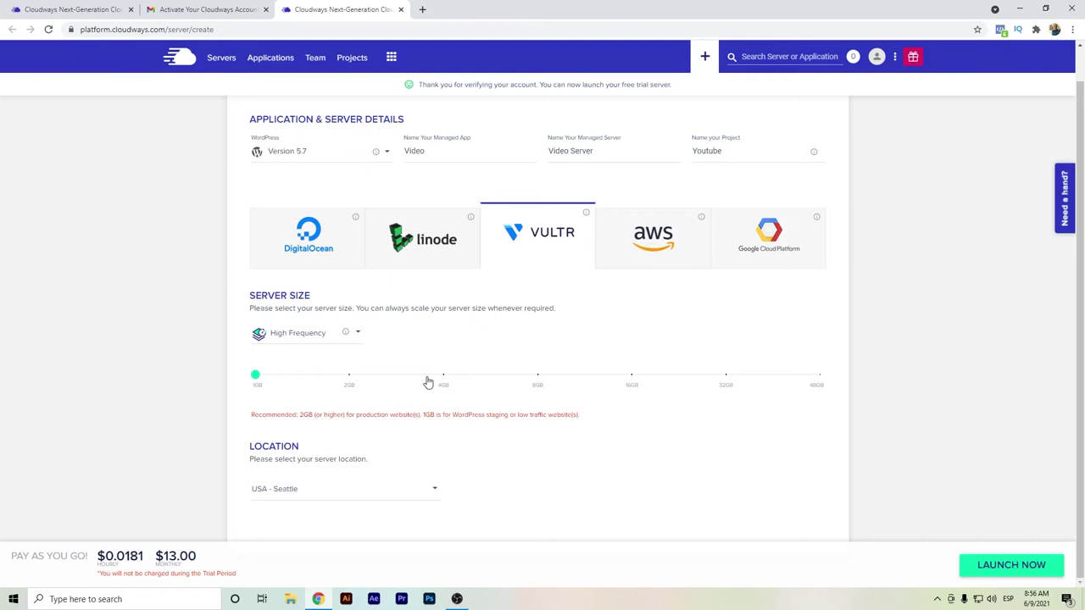
- Set the server size to 2GB and browse the list of server locations
{"action": "left_click", "coordinate": [348, 375]}
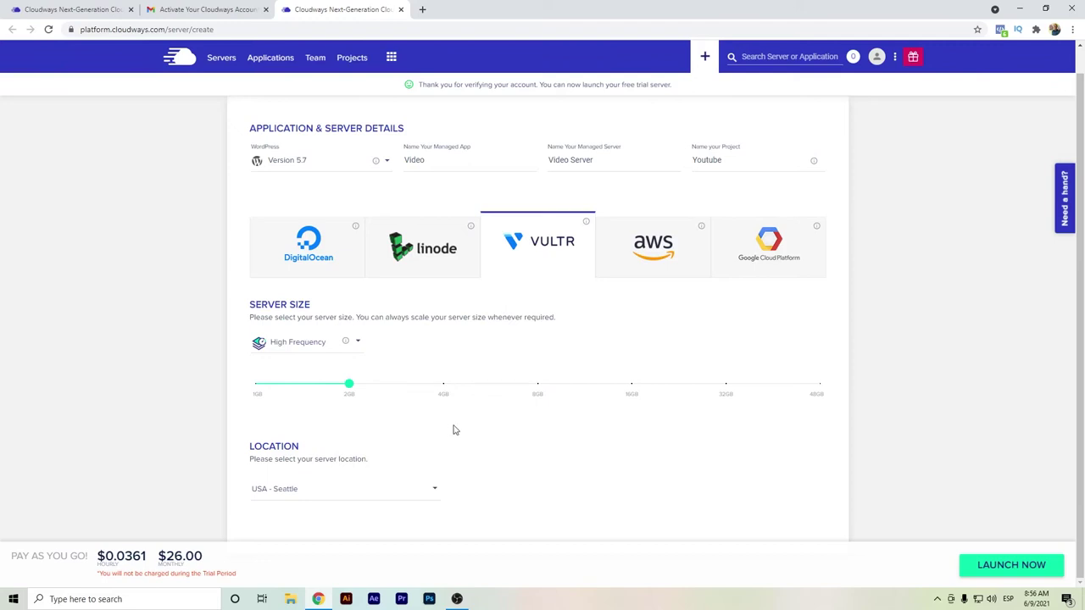
{"action": "left_click", "coordinate": [331, 495]}
{"action": "scroll", "coordinate": [332, 495], "scroll_direction": "down", "scroll_amount": 3}
{"action": "scroll", "coordinate": [332, 495], "scroll_direction": "up", "scroll_amount": 3}
{"action": "scroll", "coordinate": [308, 461], "scroll_direction": "down", "scroll_amount": 3}
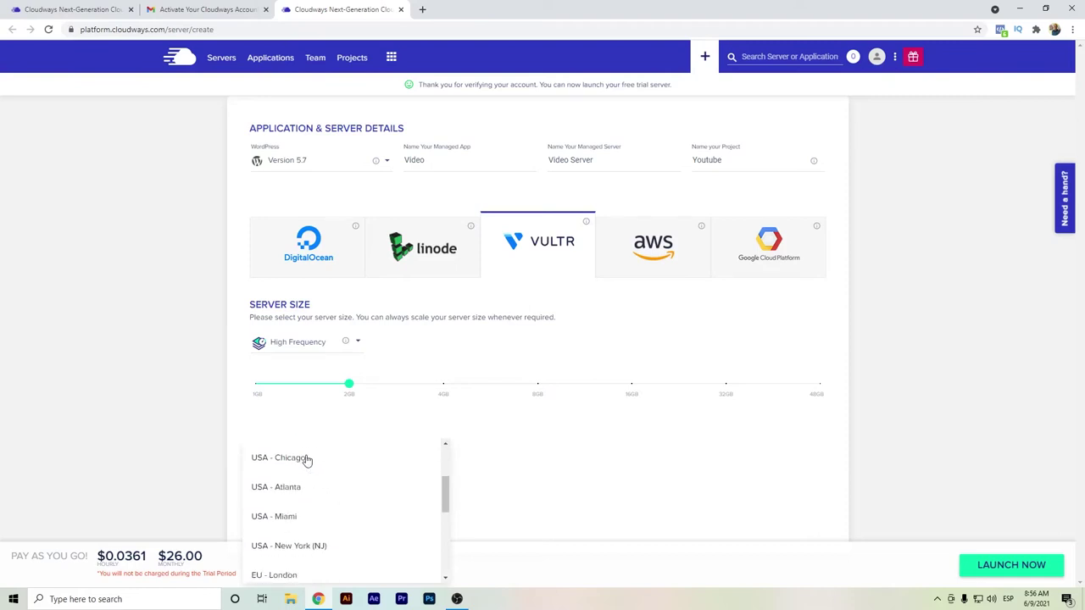
{"action": "scroll", "coordinate": [314, 475], "scroll_direction": "down", "scroll_amount": 2}
{"action": "scroll", "coordinate": [315, 477], "scroll_direction": "down", "scroll_amount": 3}
{"action": "scroll", "coordinate": [303, 474], "scroll_direction": "up", "scroll_amount": 1}
- Choose USA - Silicon Valley as the server location and launch the server
{"action": "scroll", "coordinate": [307, 485], "scroll_direction": "down", "scroll_amount": 2}
{"action": "scroll", "coordinate": [307, 485], "scroll_direction": "down", "scroll_amount": 2}
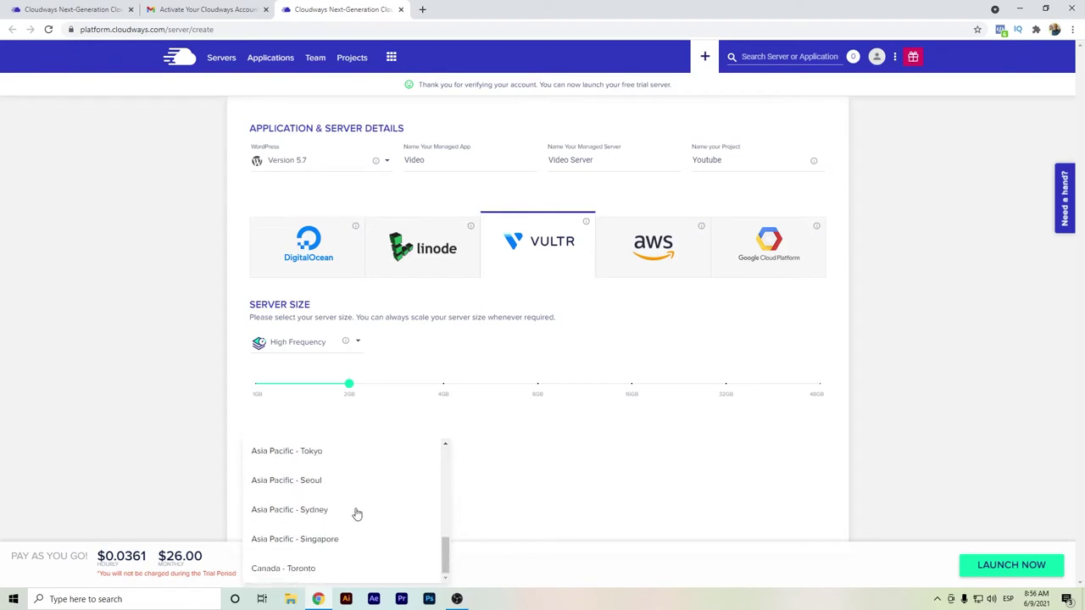
{"action": "scroll", "coordinate": [356, 513], "scroll_direction": "up", "scroll_amount": 2}
{"action": "scroll", "coordinate": [356, 514], "scroll_direction": "up", "scroll_amount": 4}
{"action": "scroll", "coordinate": [356, 514], "scroll_direction": "up", "scroll_amount": 1}
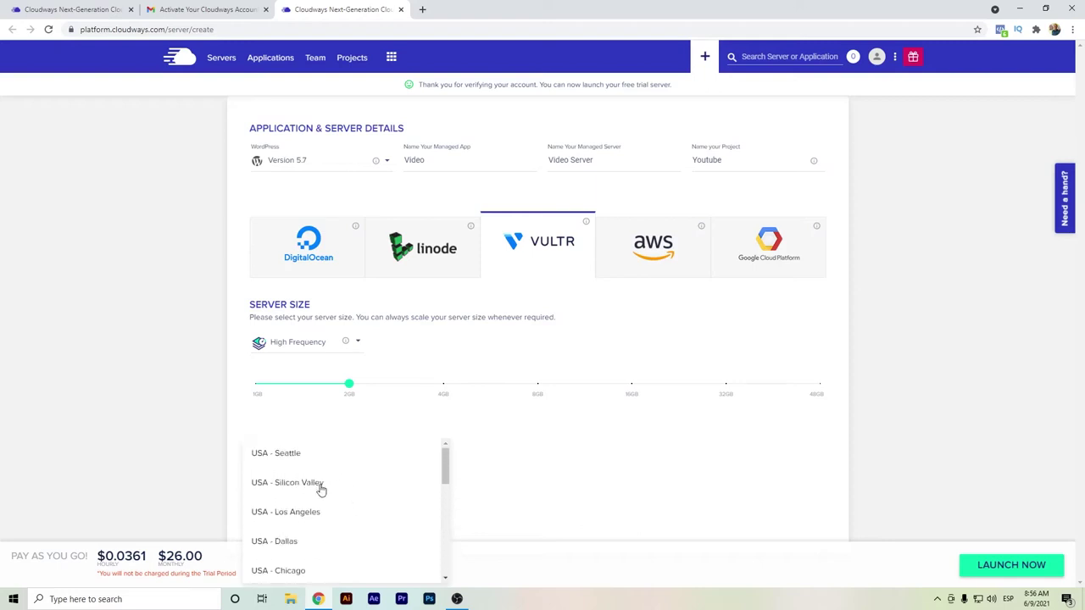
{"action": "left_click", "coordinate": [323, 484]}
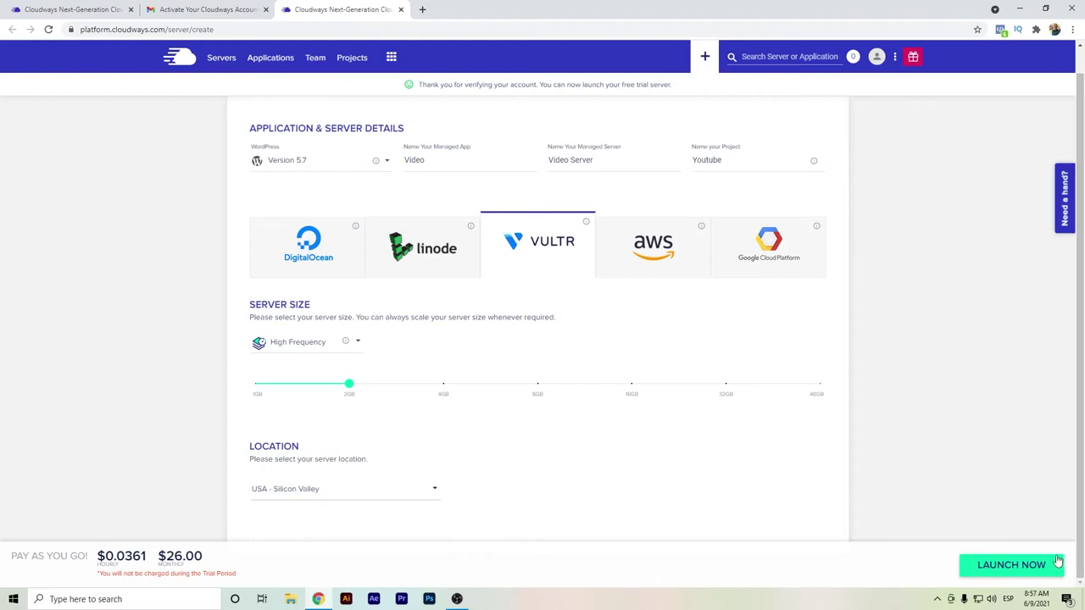
{"action": "left_click", "coordinate": [1027, 570]}
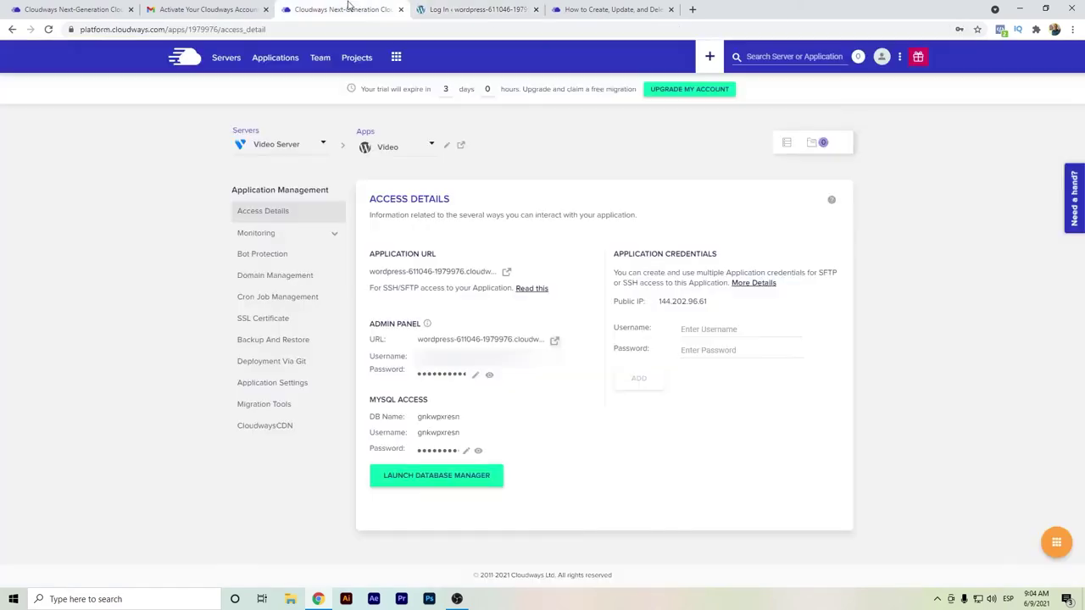
- Return to the Cloudways tab showing the Video app's access details
{"action": "left_click", "coordinate": [349, 9]}
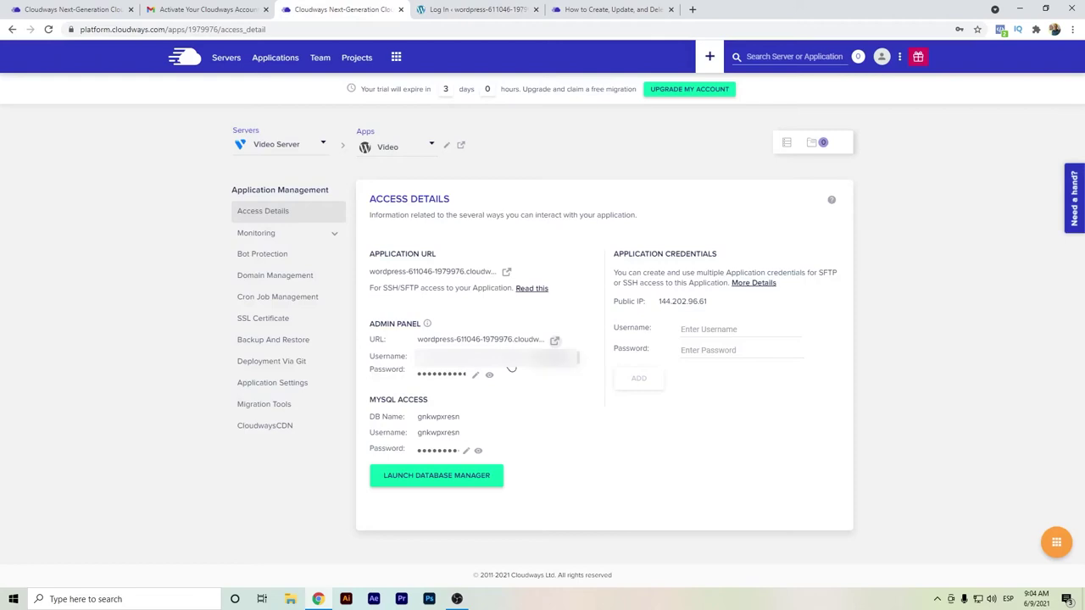
- Copy the admin password from Cloudways into the WordPress login form and log in
{"action": "left_click", "coordinate": [458, 9]}
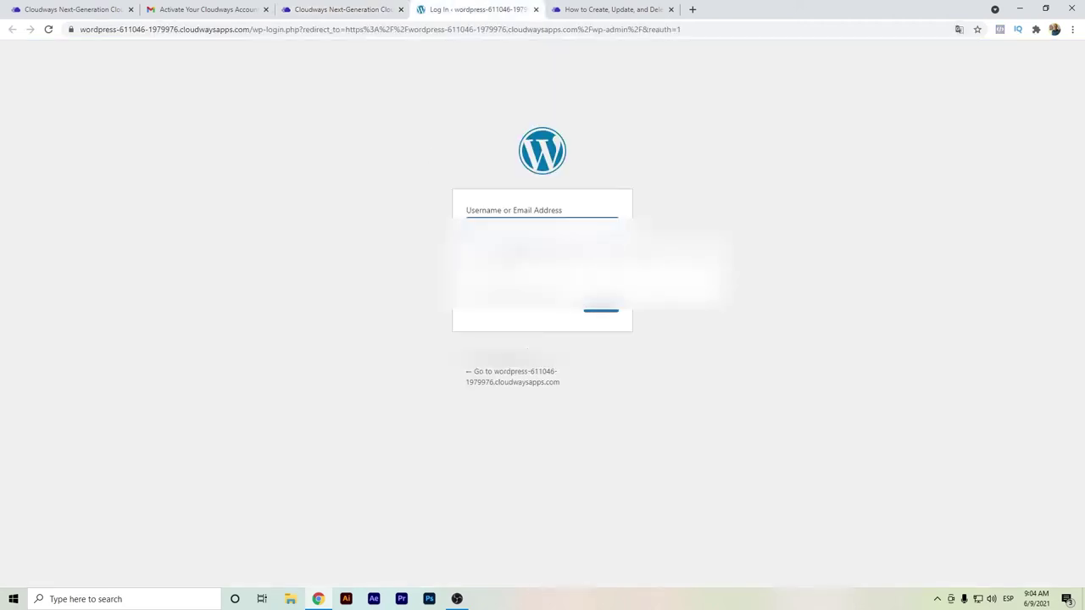
{"action": "left_click", "coordinate": [339, 9]}
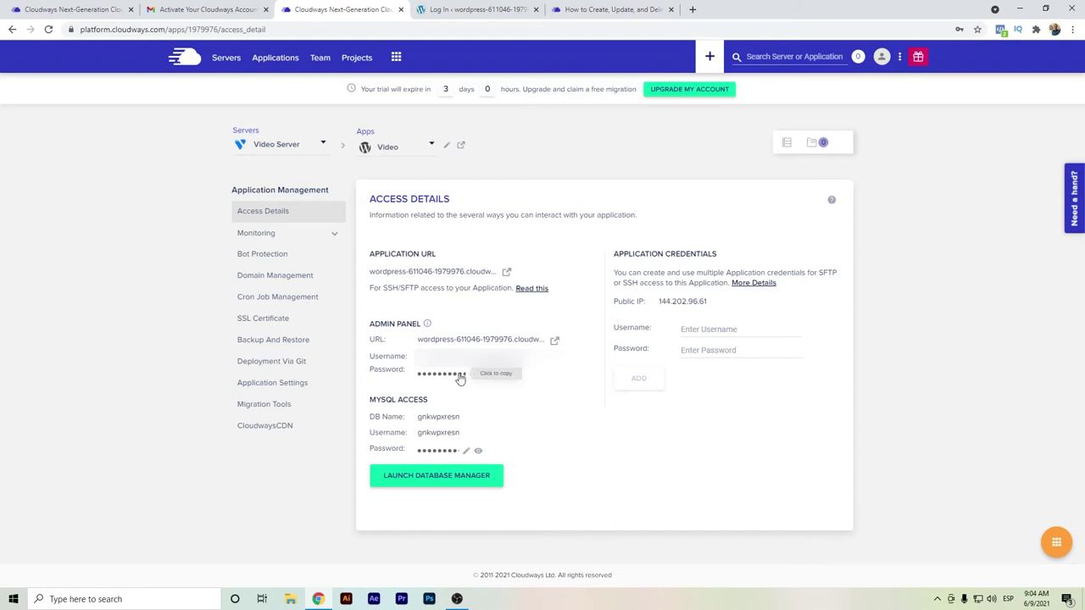
{"action": "left_click", "coordinate": [458, 7]}
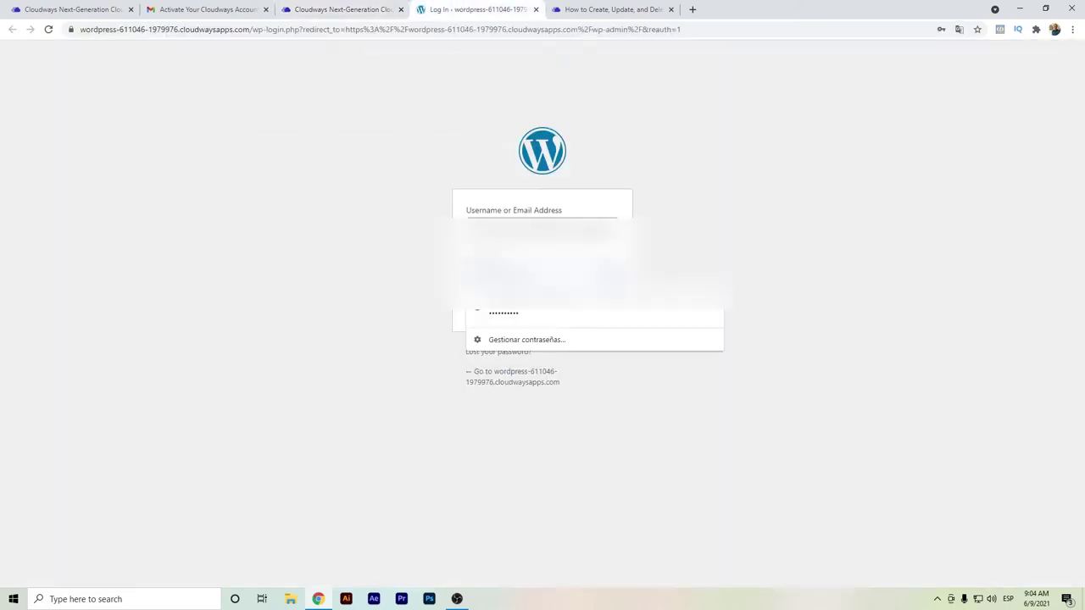
{"action": "left_click", "coordinate": [596, 310]}
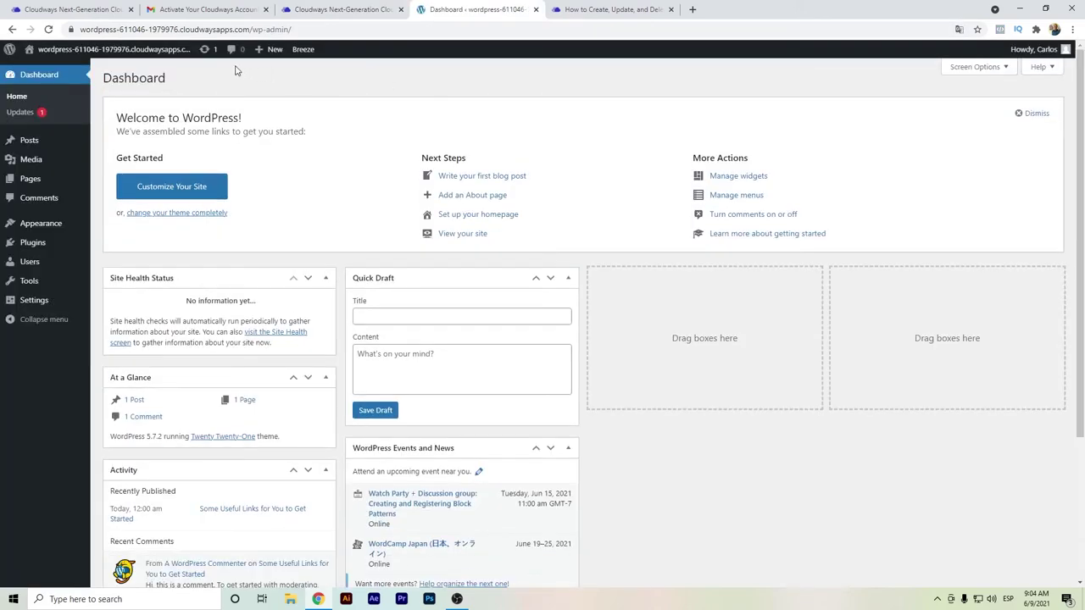
- Open the site's front page in a new tab, dismiss the translate offer, then return to Cloudways
{"action": "right_click", "coordinate": [56, 73]}
{"action": "left_click", "coordinate": [60, 78]}
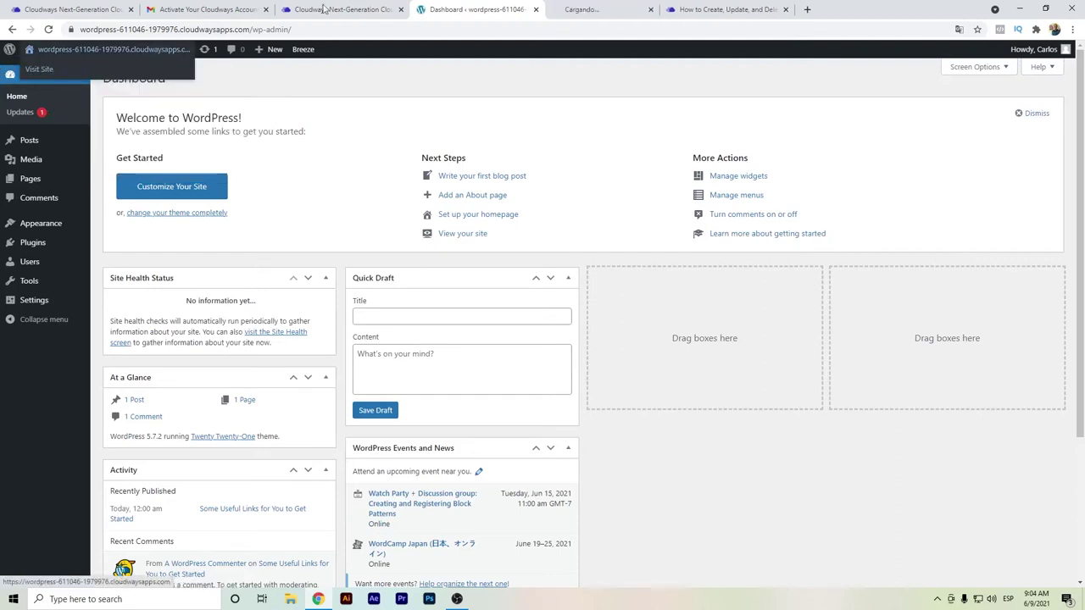
{"action": "left_click", "coordinate": [593, 9]}
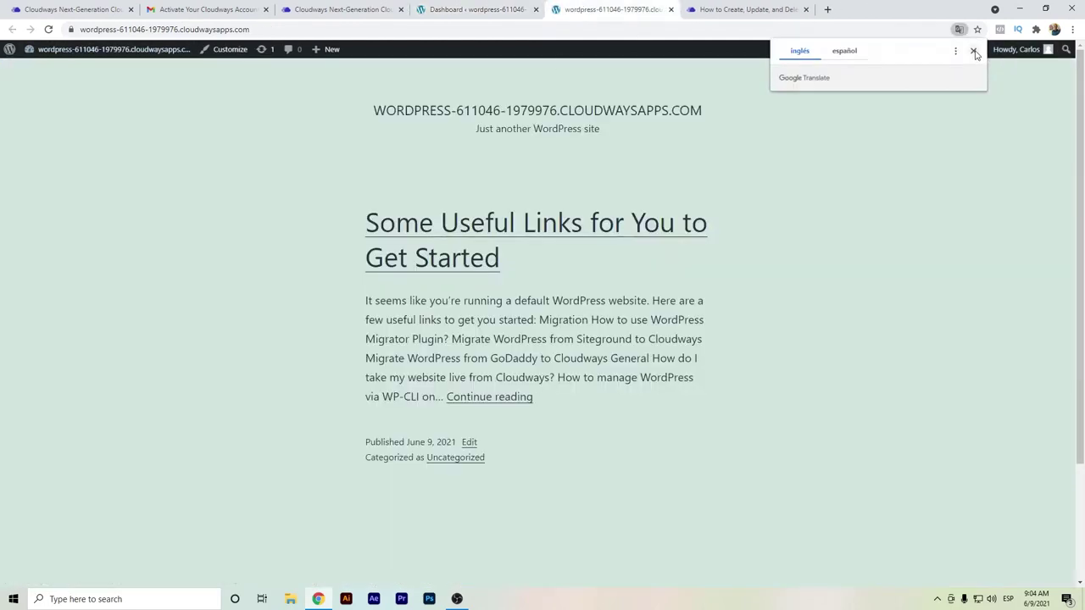
{"action": "left_click", "coordinate": [973, 50]}
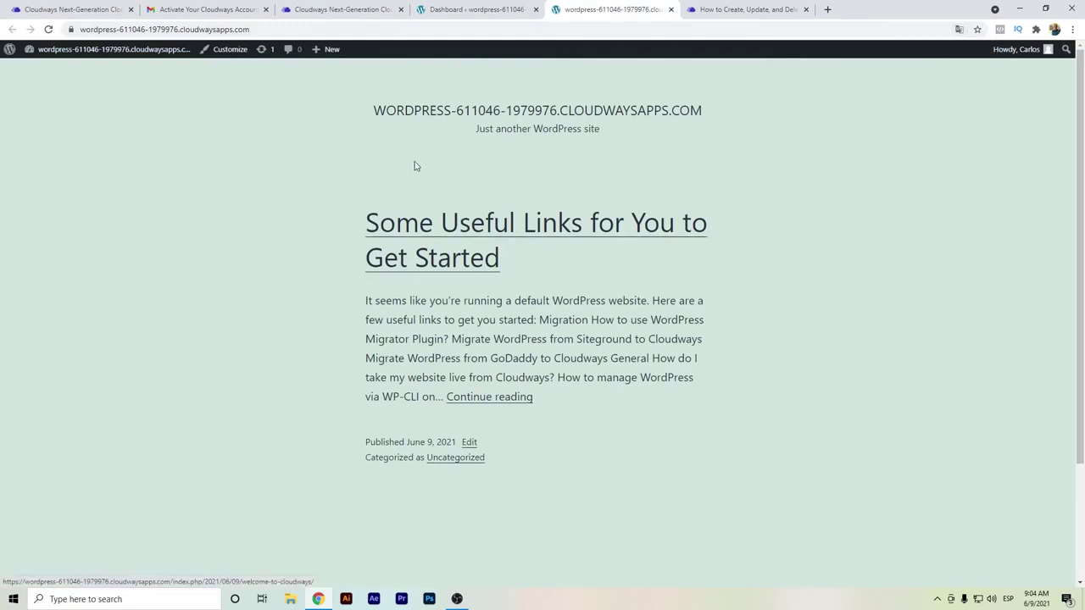
{"action": "left_click", "coordinate": [477, 6]}
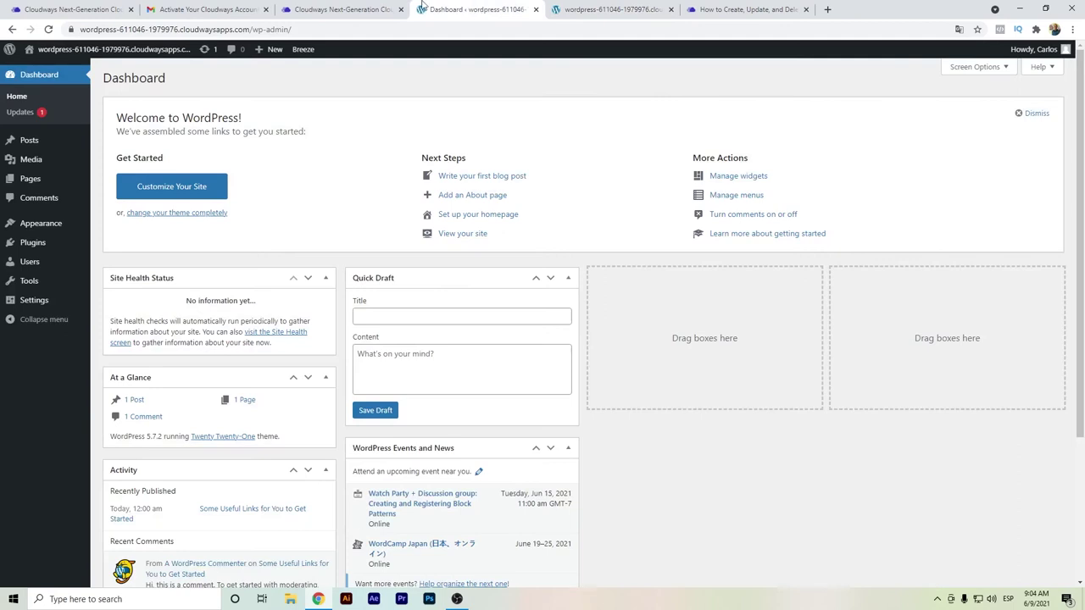
{"action": "left_click", "coordinate": [610, 8]}
{"action": "left_click", "coordinate": [344, 10]}
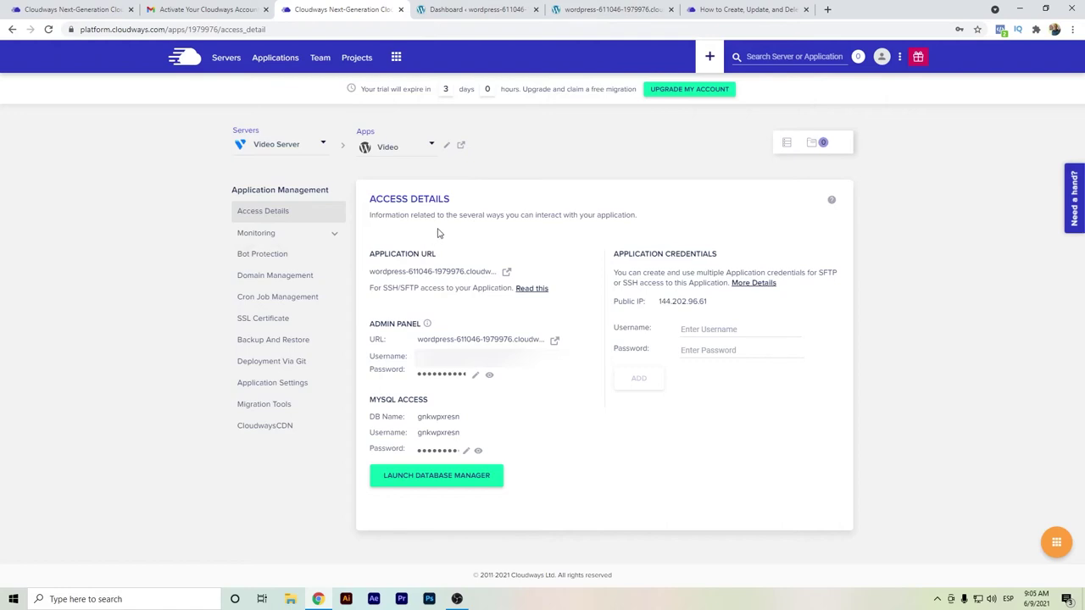
- Enter muebleriakarina.com as the Primary Domain under Domain Management and save the changes
{"action": "left_click", "coordinate": [312, 282]}
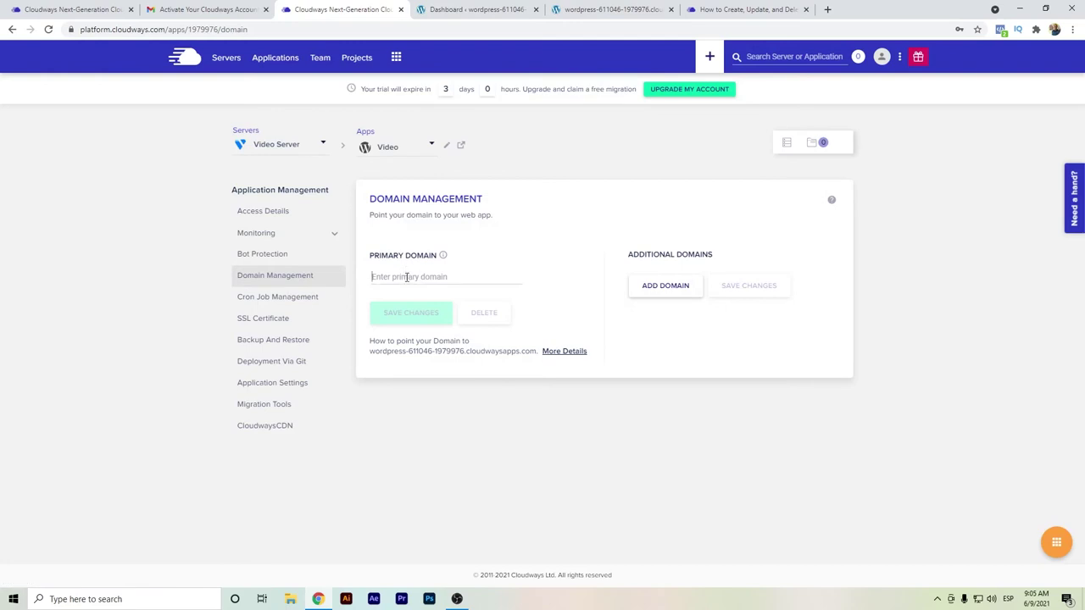
{"action": "left_click", "coordinate": [407, 277]}
{"action": "type", "text": "muebleriakarina"}
{"action": "type", "text": ".coo"}
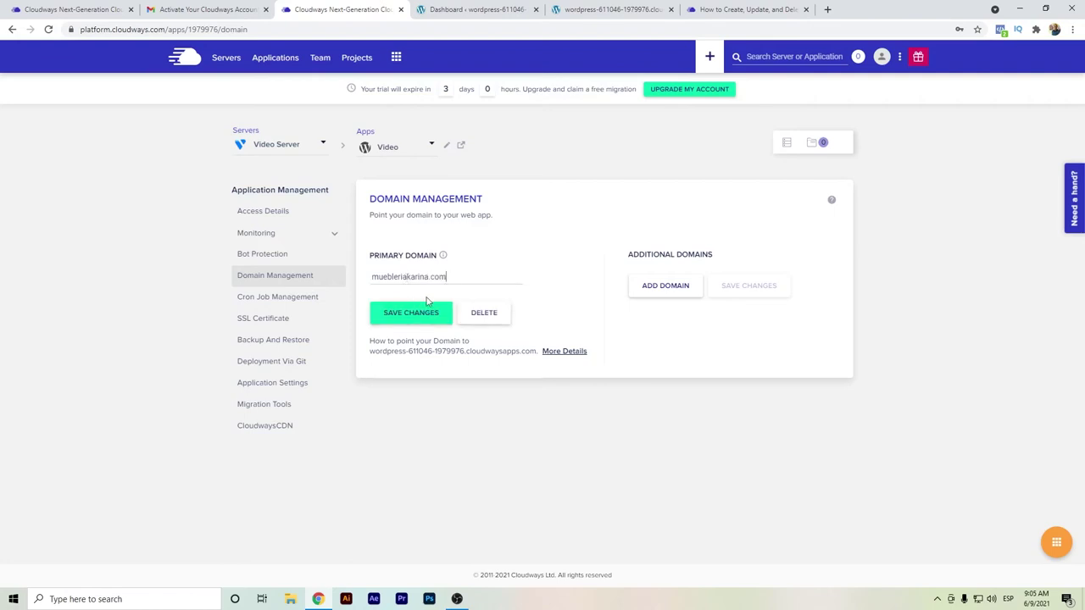
{"action": "left_click", "coordinate": [430, 313]}
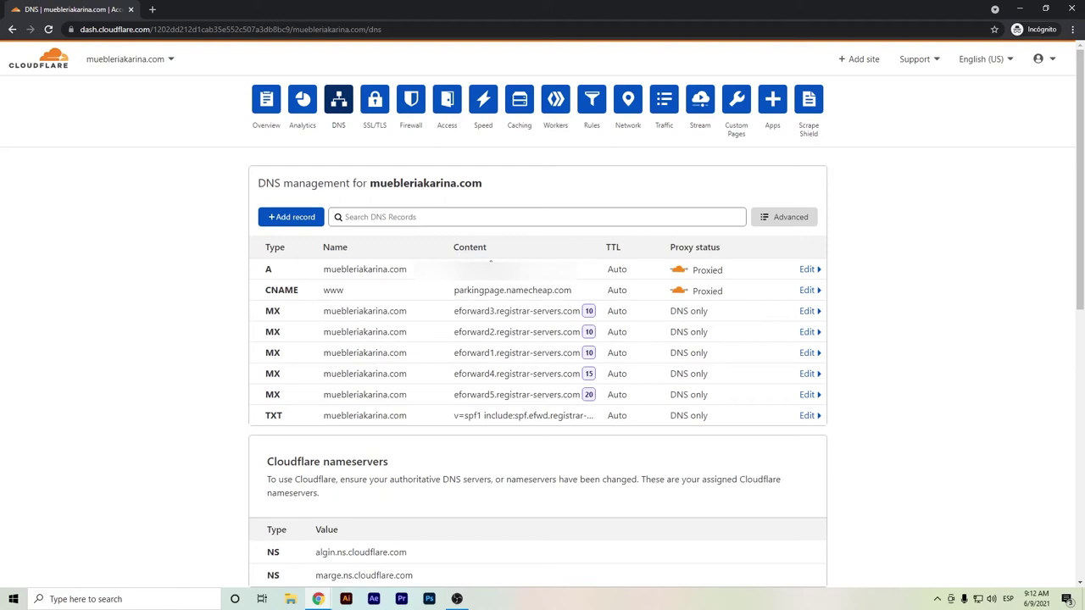
- Point the muebleriakarina.com A record to 144.202.96.61, proxied, and return to WordPress
{"action": "left_click", "coordinate": [807, 270]}
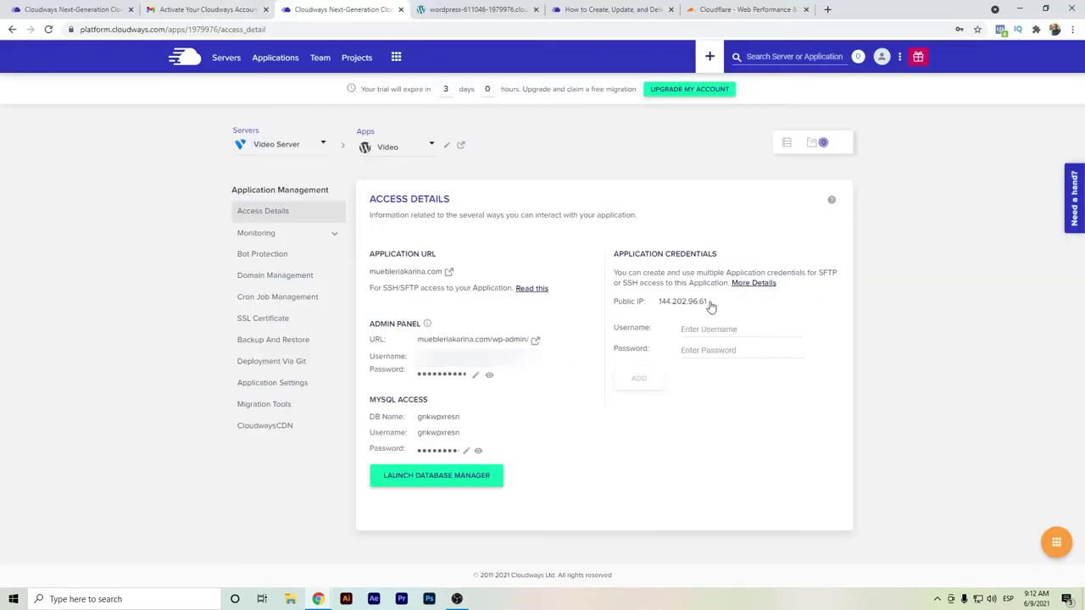
{"action": "left_click", "coordinate": [703, 303]}
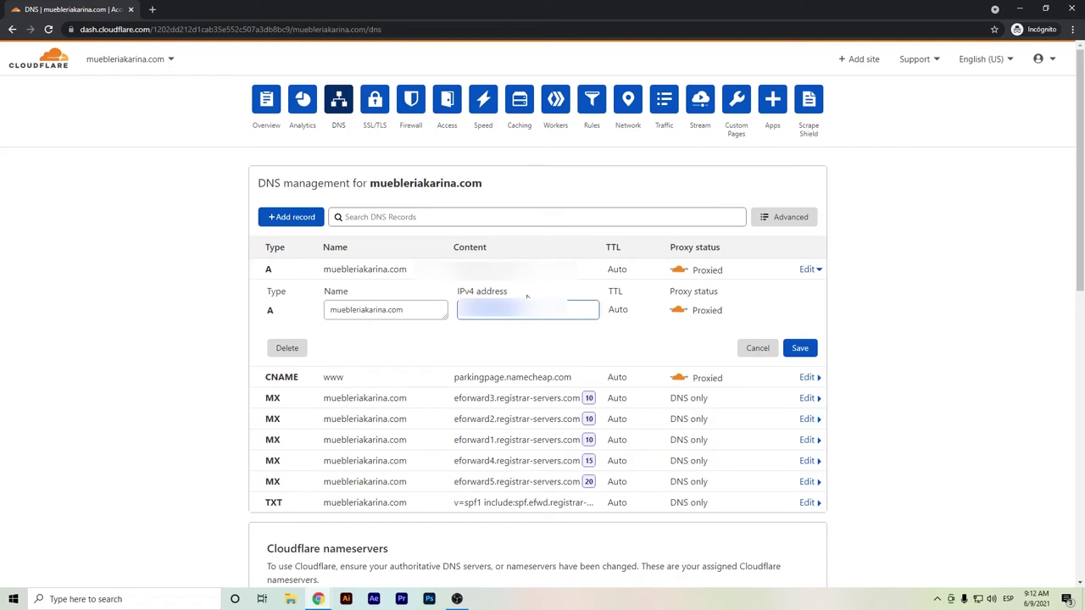
{"action": "key", "text": "ctrl+v"}
{"action": "left_click", "coordinate": [800, 347]}
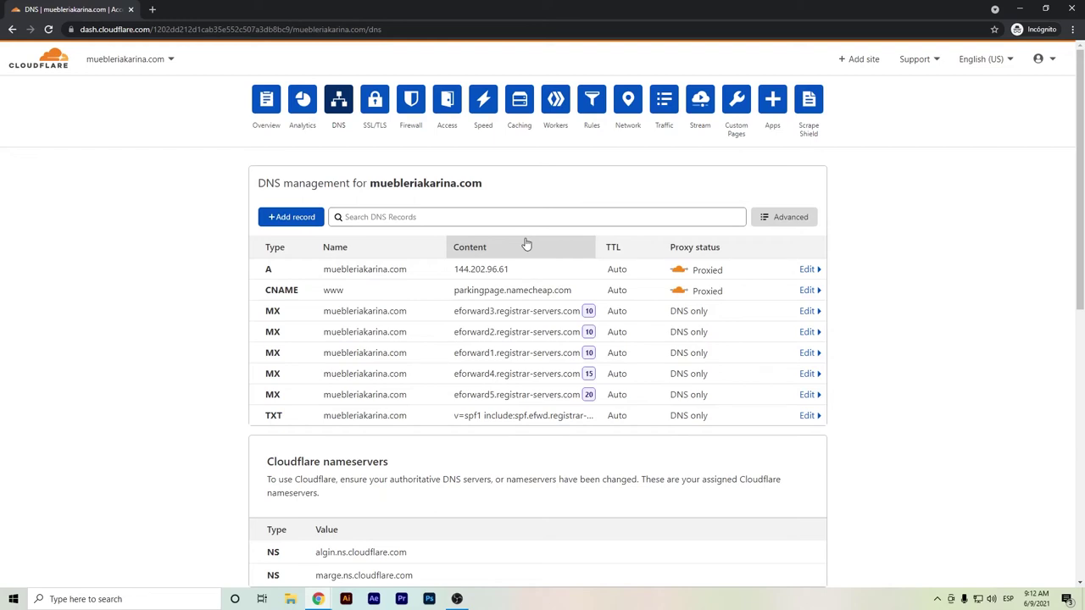
{"action": "key", "text": "alt+Tab"}
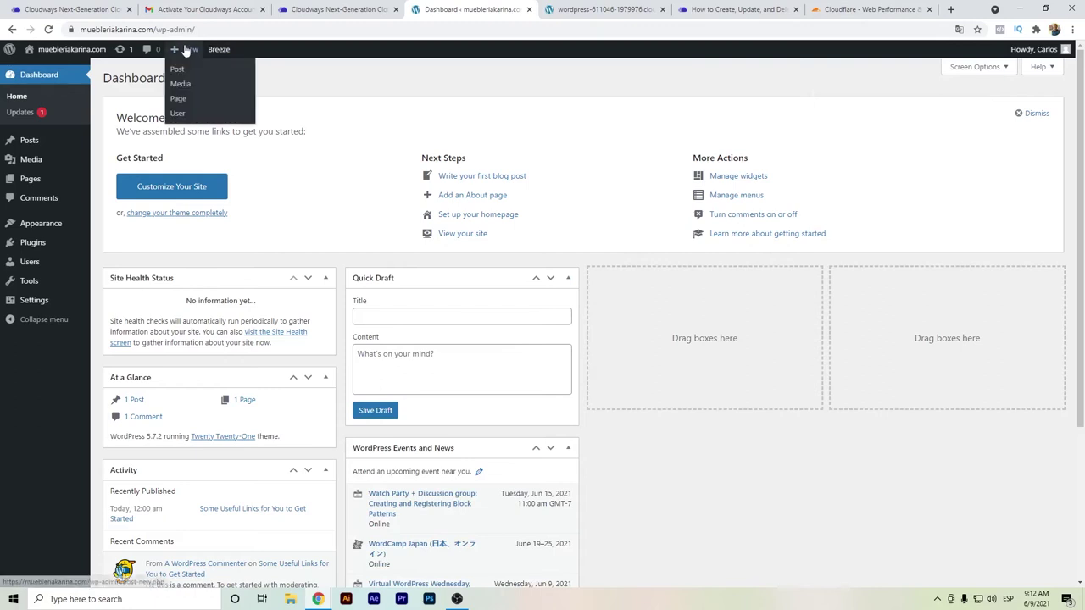
- View the live muebleriakarina.com front page in a new tab, dismissing the translate offer
{"action": "left_click", "coordinate": [207, 32]}
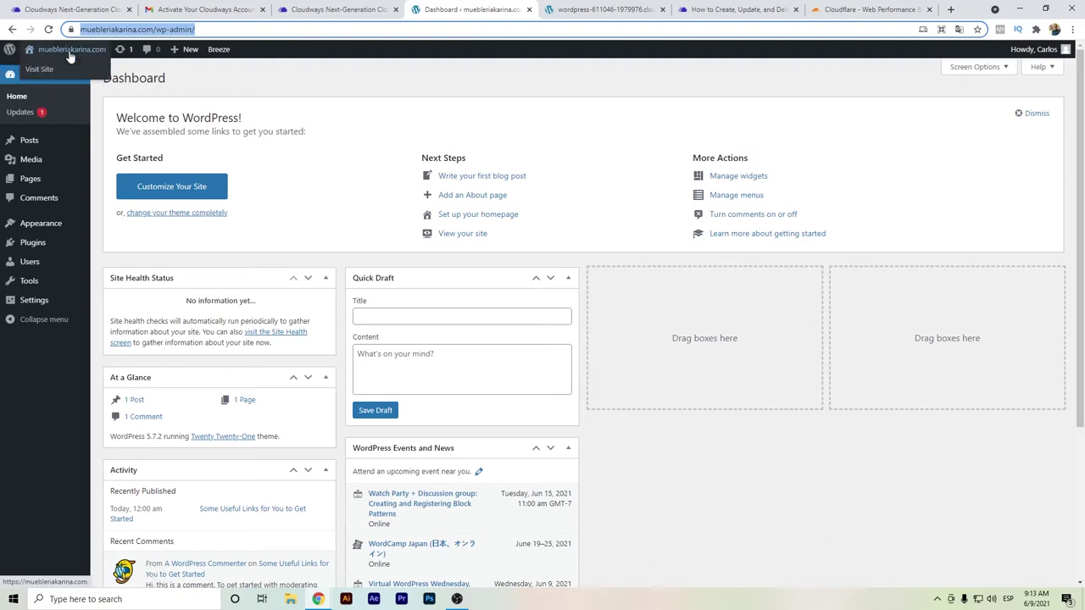
{"action": "mouse_move", "coordinate": [71, 49]}
{"action": "right_click", "coordinate": [76, 74]}
{"action": "left_click", "coordinate": [119, 78]}
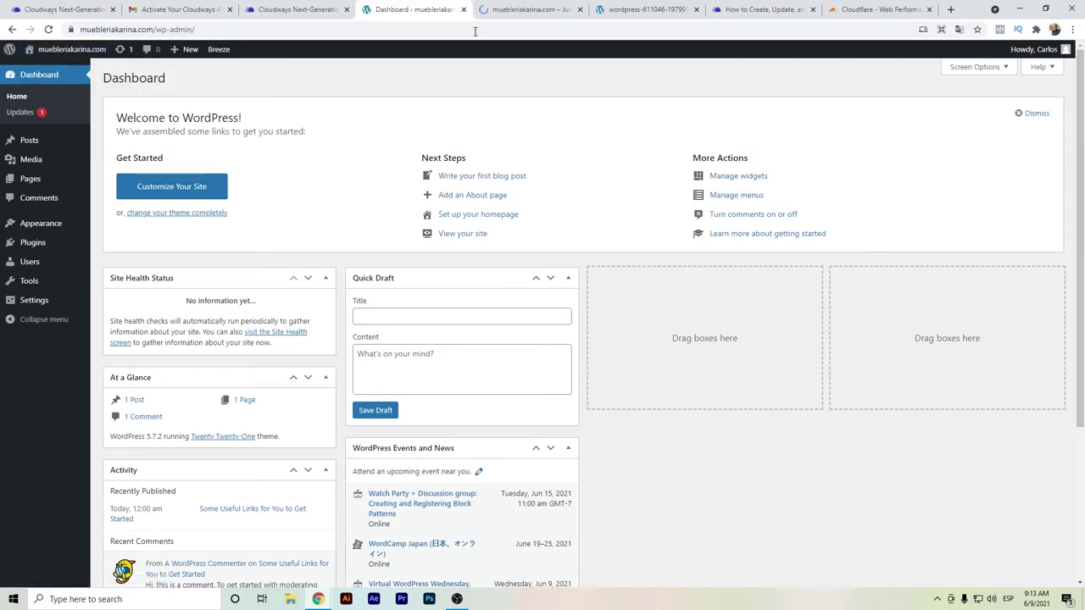
{"action": "left_click", "coordinate": [534, 8]}
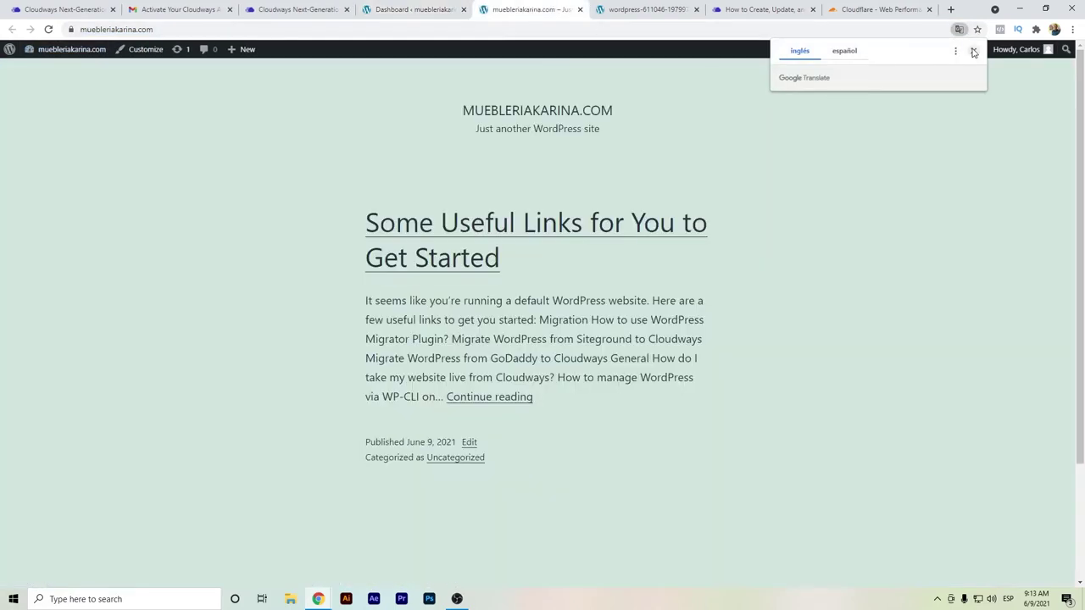
{"action": "left_click", "coordinate": [970, 48]}
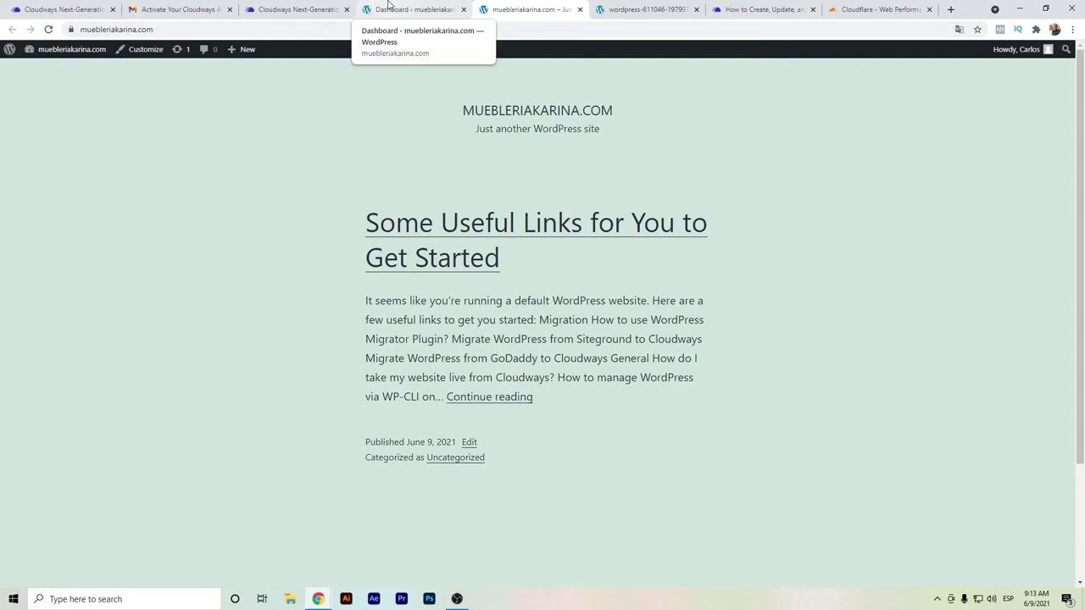
{"action": "left_click", "coordinate": [390, 6]}
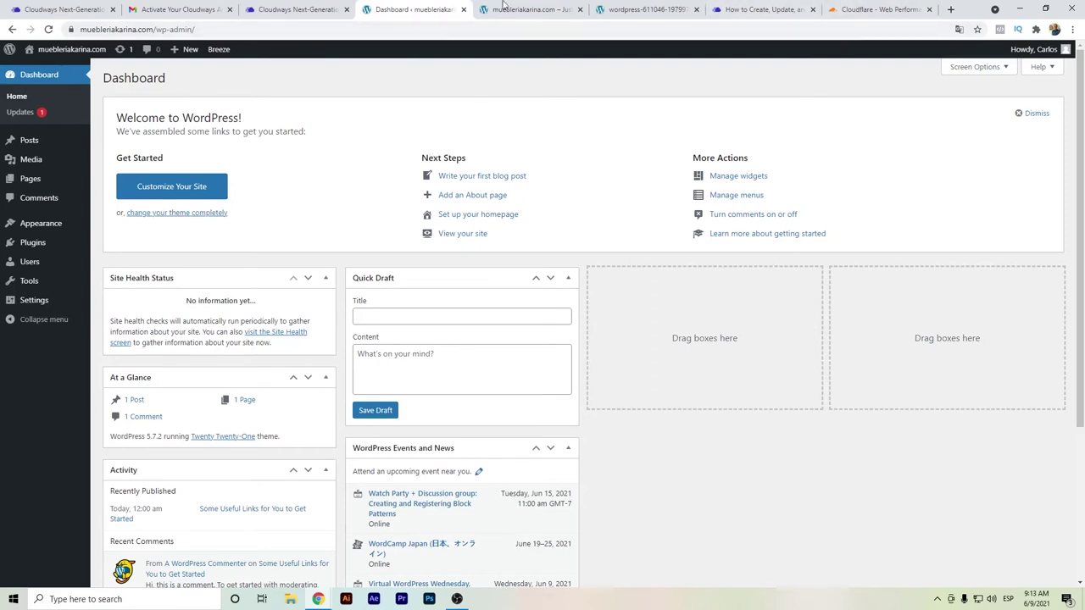
- Load barrazacarlos.com in a new tab
{"action": "left_click", "coordinate": [950, 9]}
{"action": "type", "text": "barrazacarlos.com"}
{"action": "key", "text": "Return"}
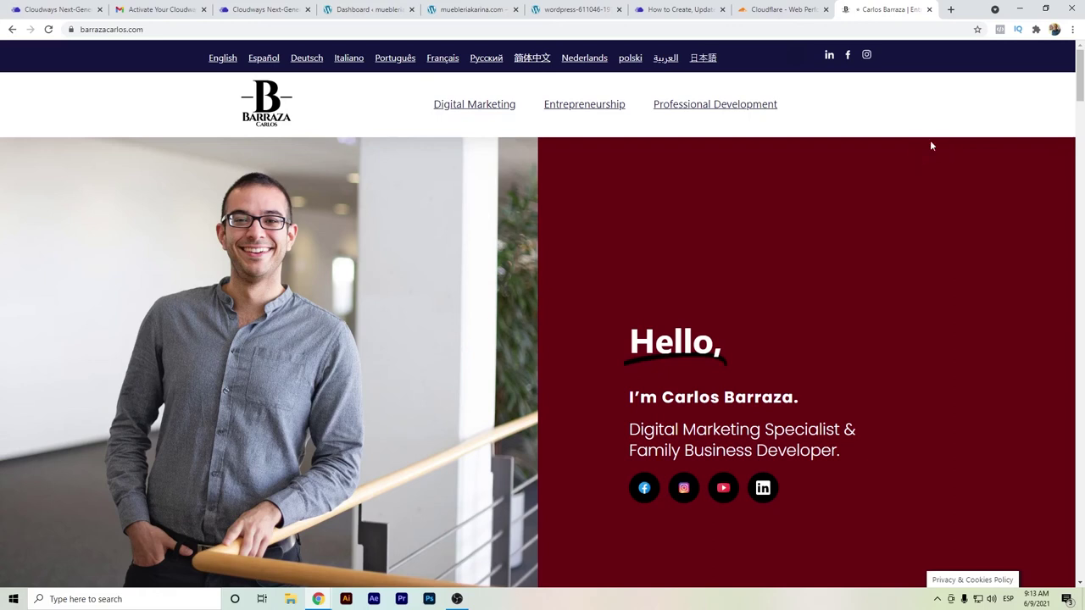
- Start a PageSpeed Insights analysis of barrazacarlos.com in another tab
{"action": "left_click", "coordinate": [951, 10]}
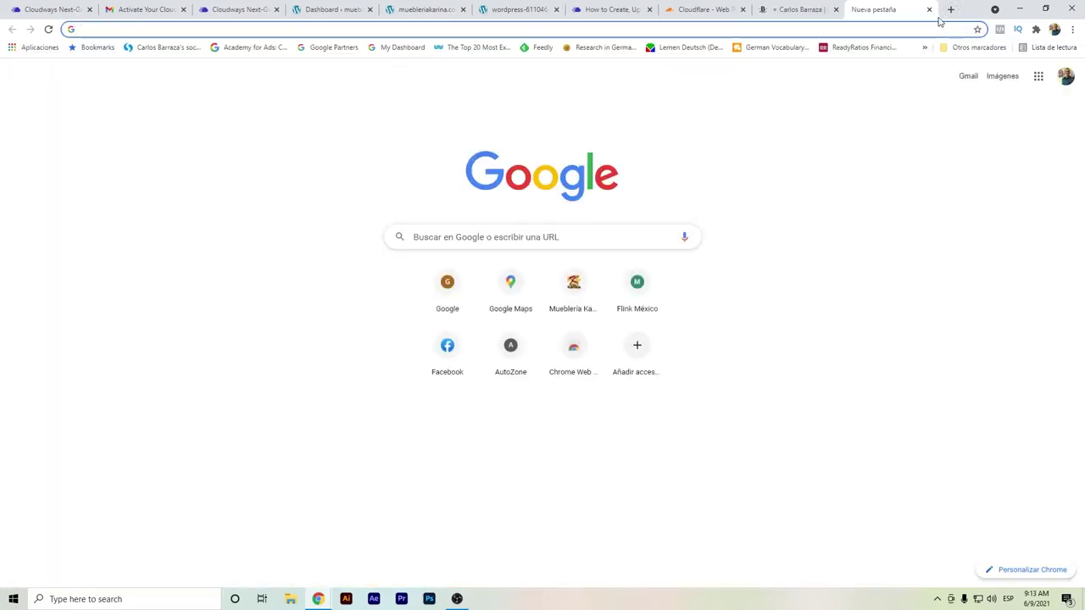
{"action": "type", "text": "pagesp"}
{"action": "key", "text": "Down"}
{"action": "key", "text": "Down"}
{"action": "key", "text": "Down"}
{"action": "key", "text": "Down"}
{"action": "key", "text": "Return"}
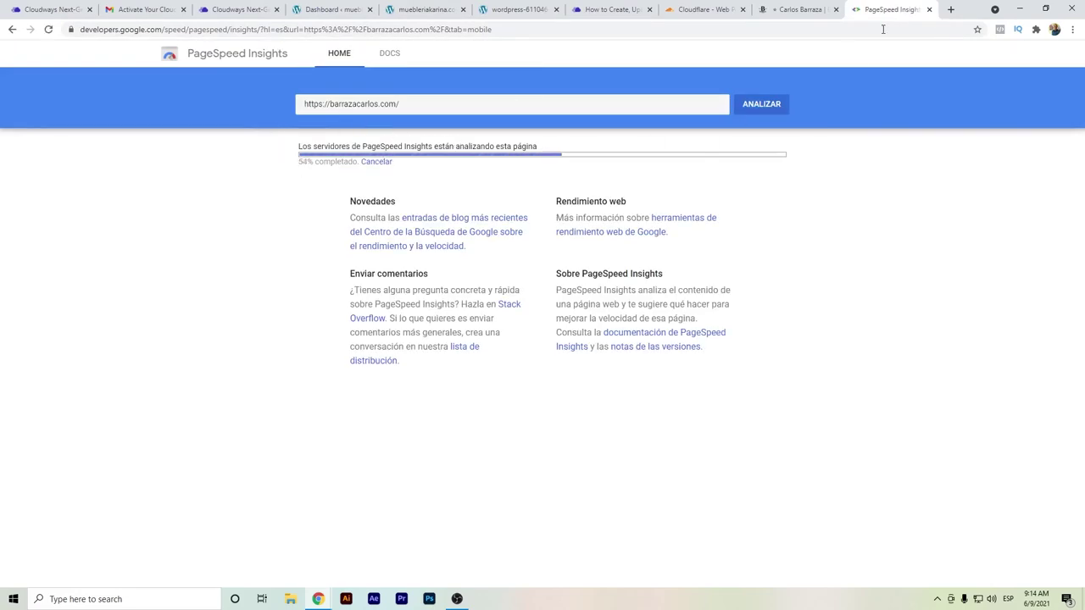
- Queue a GTmetrix re-test of the barrazacarlos.com/ homepage report, then view the PageSpeed results
{"action": "left_click", "coordinate": [951, 10]}
{"action": "type", "text": "gt"}
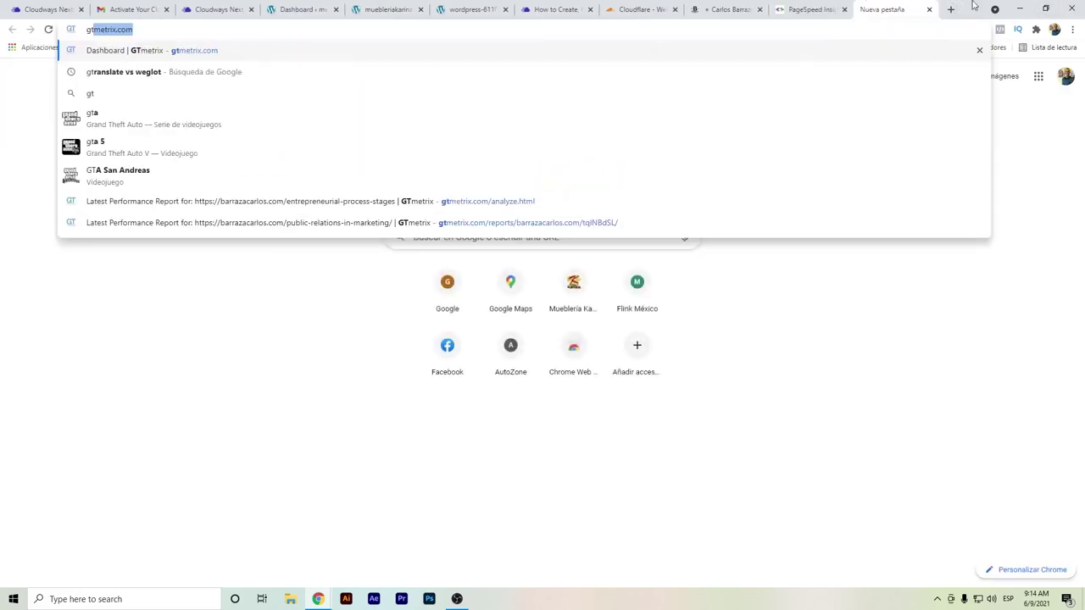
{"action": "key", "text": "Return"}
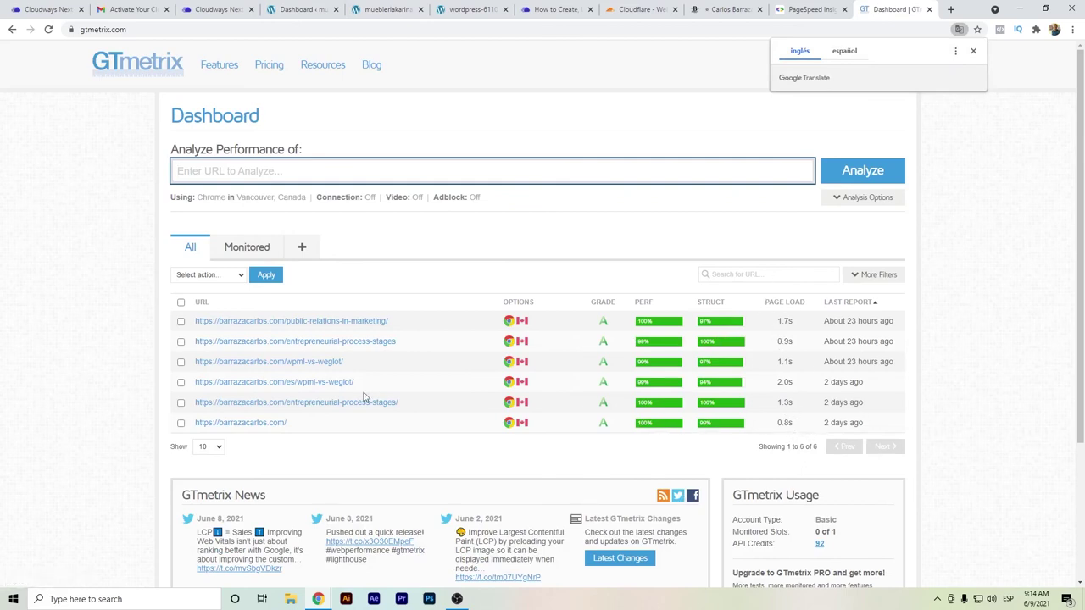
{"action": "left_click", "coordinate": [270, 427]}
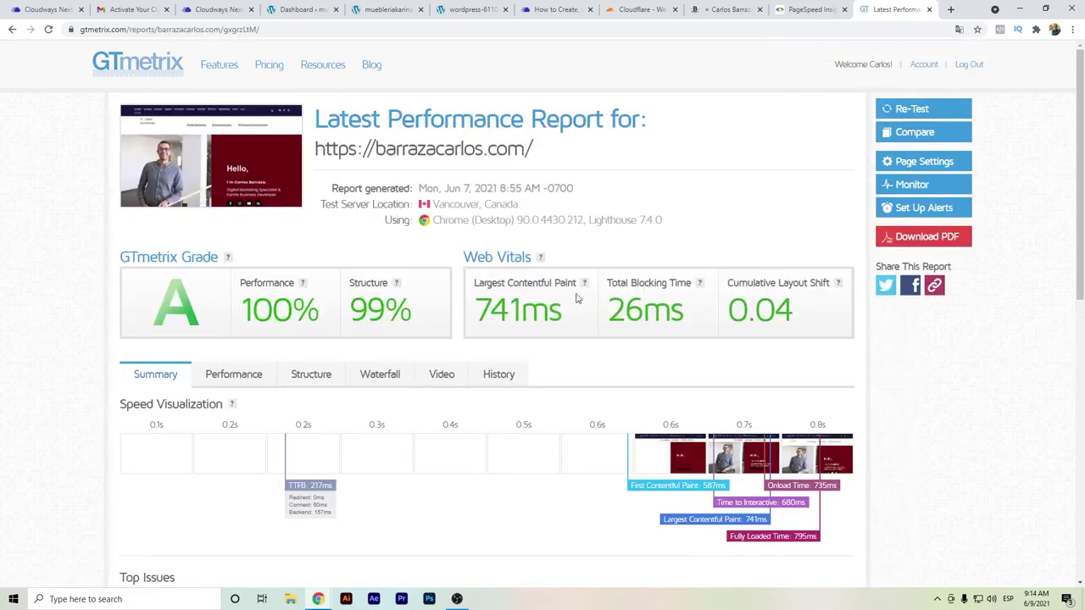
{"action": "left_click", "coordinate": [916, 110]}
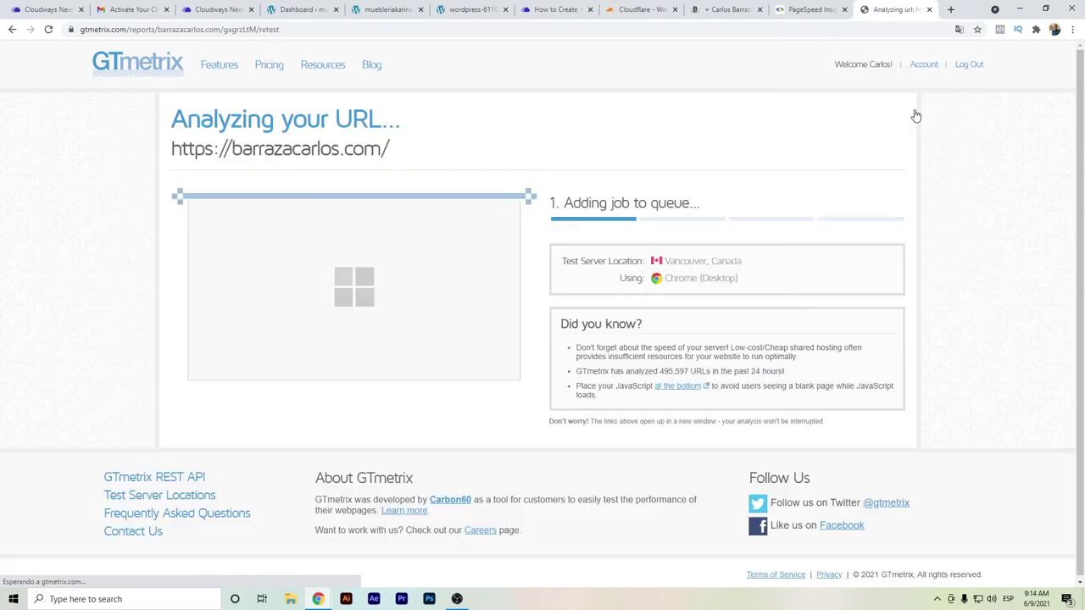
{"action": "left_click", "coordinate": [816, 7]}
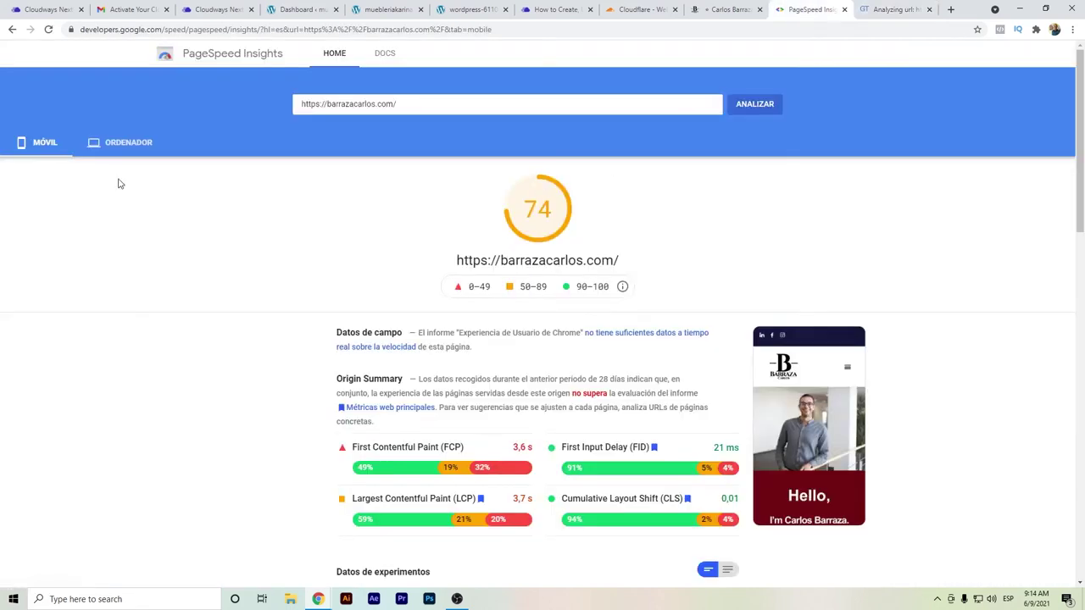
- Check homepage scores (mobile 74, desktop 100), then analyse /entrepreneurial-process-stages and show its desktop score
{"action": "left_click", "coordinate": [109, 153]}
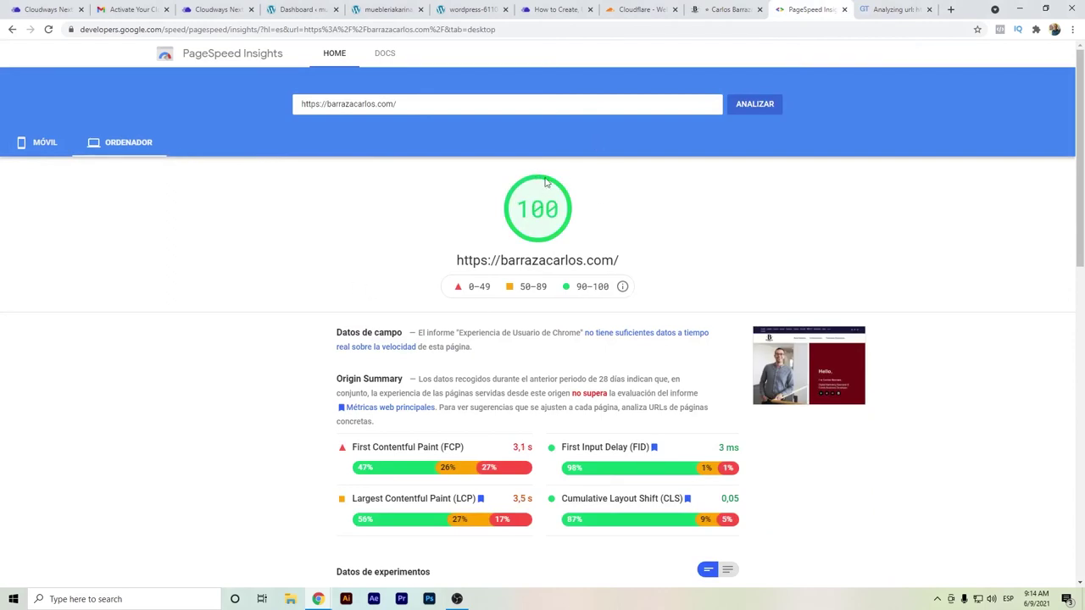
{"action": "left_click", "coordinate": [51, 148]}
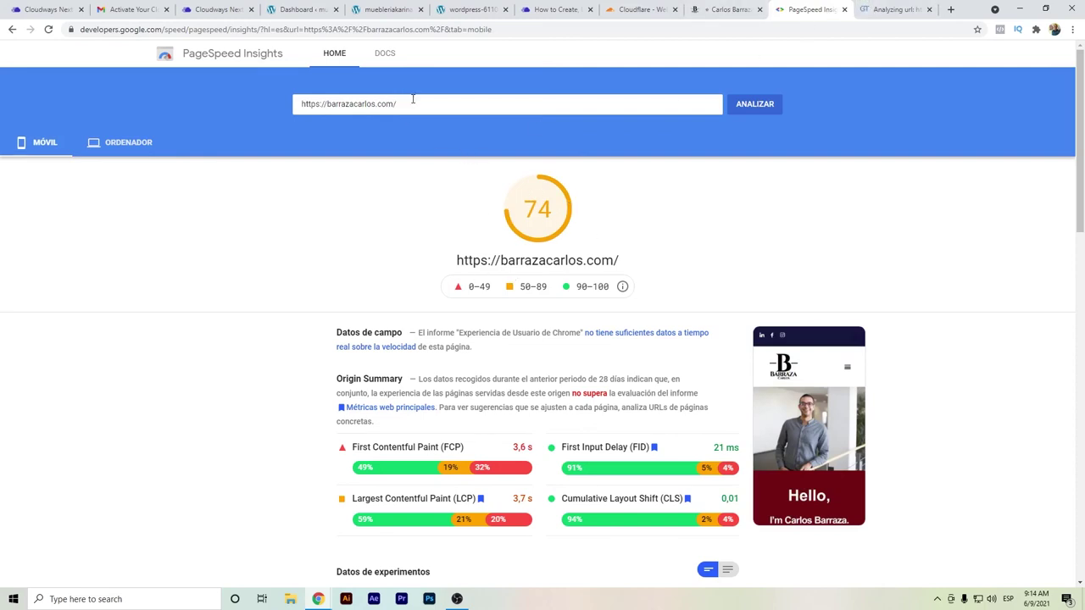
{"action": "type", "text": "entrepreneurial-process-stages"}
{"action": "left_click", "coordinate": [747, 110]}
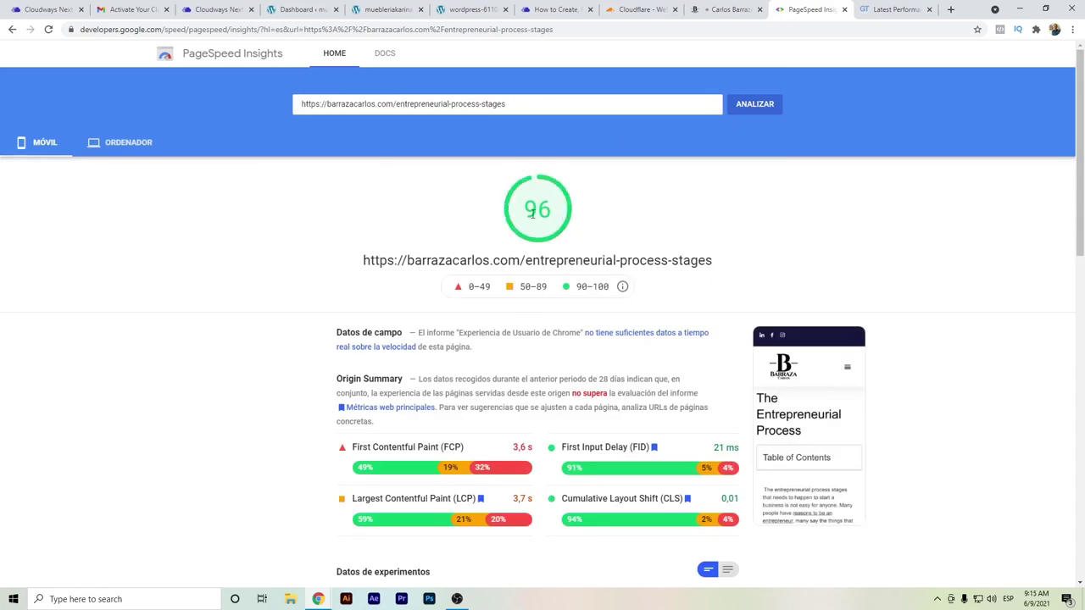
{"action": "left_click", "coordinate": [129, 143]}
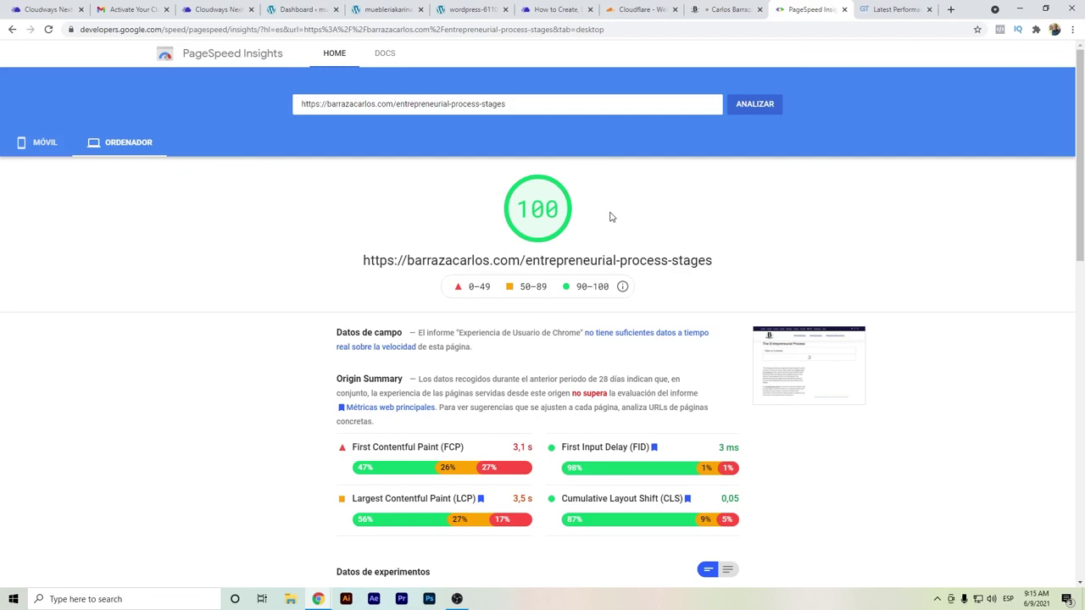
- Review the homepage's grade A re-test (96%/99%), then re-test the public-relations-in-marketing report
{"action": "left_click", "coordinate": [913, 7]}
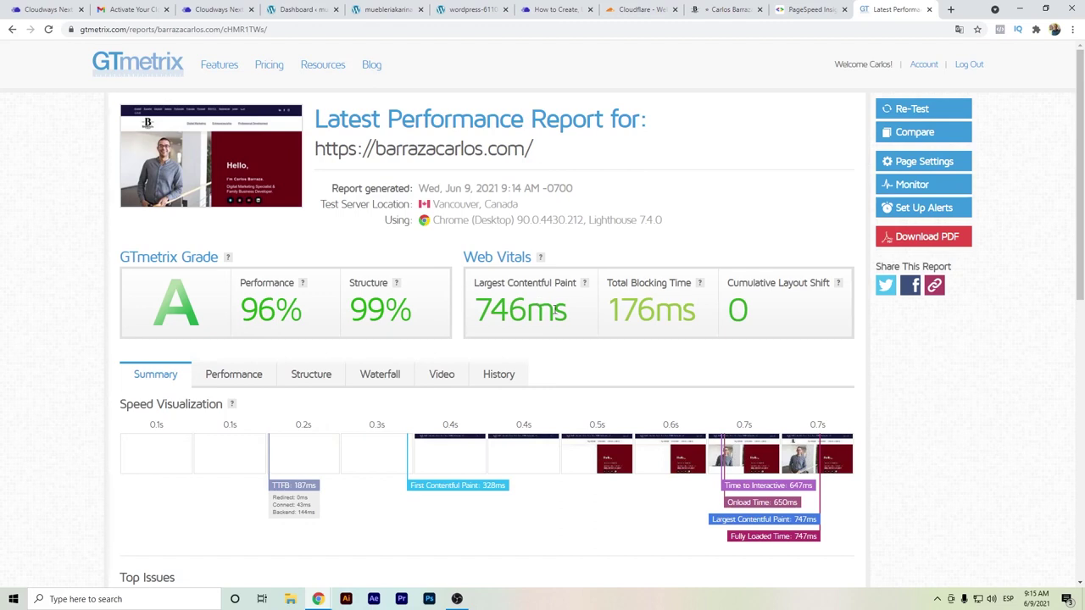
{"action": "left_click", "coordinate": [148, 75]}
{"action": "left_click", "coordinate": [306, 341]}
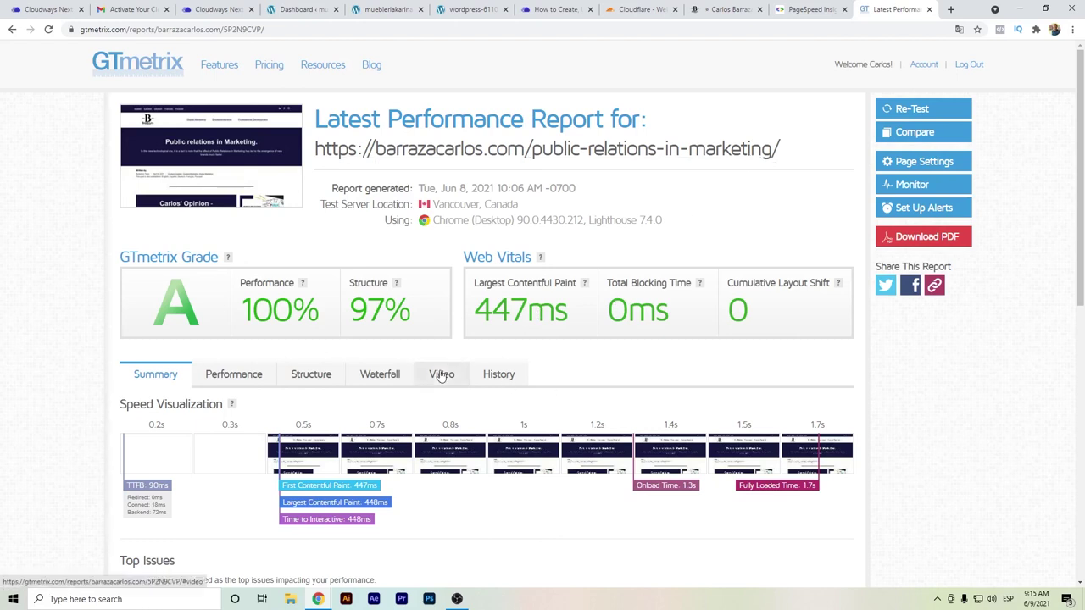
{"action": "left_click", "coordinate": [896, 108]}
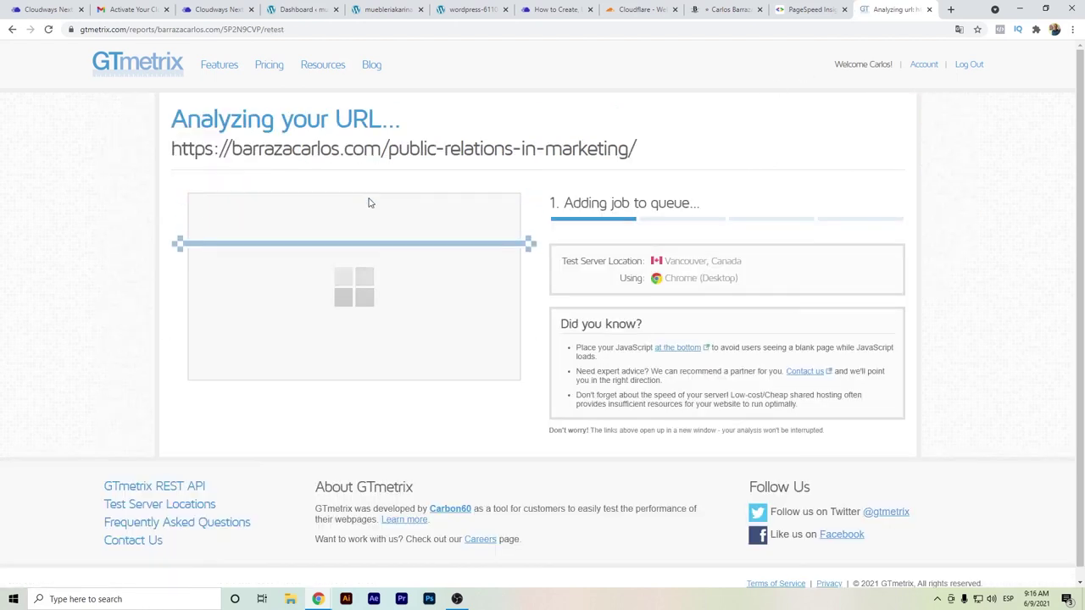